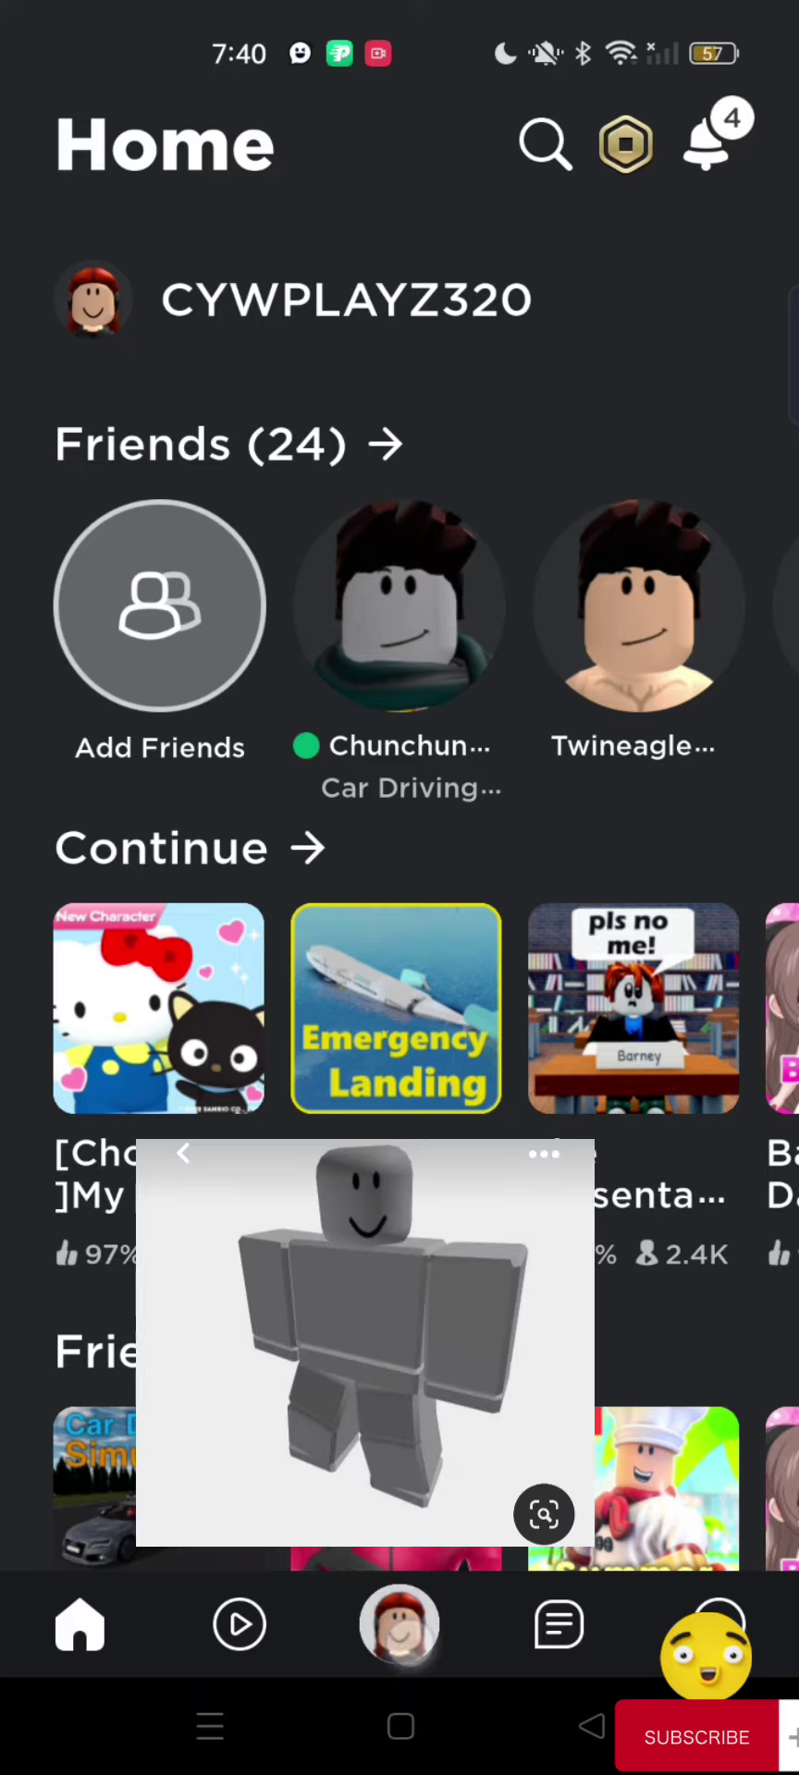
- Apply the yellow noob character from Creations to the avatar
{"action": "left_click", "coordinate": [400, 1626]}
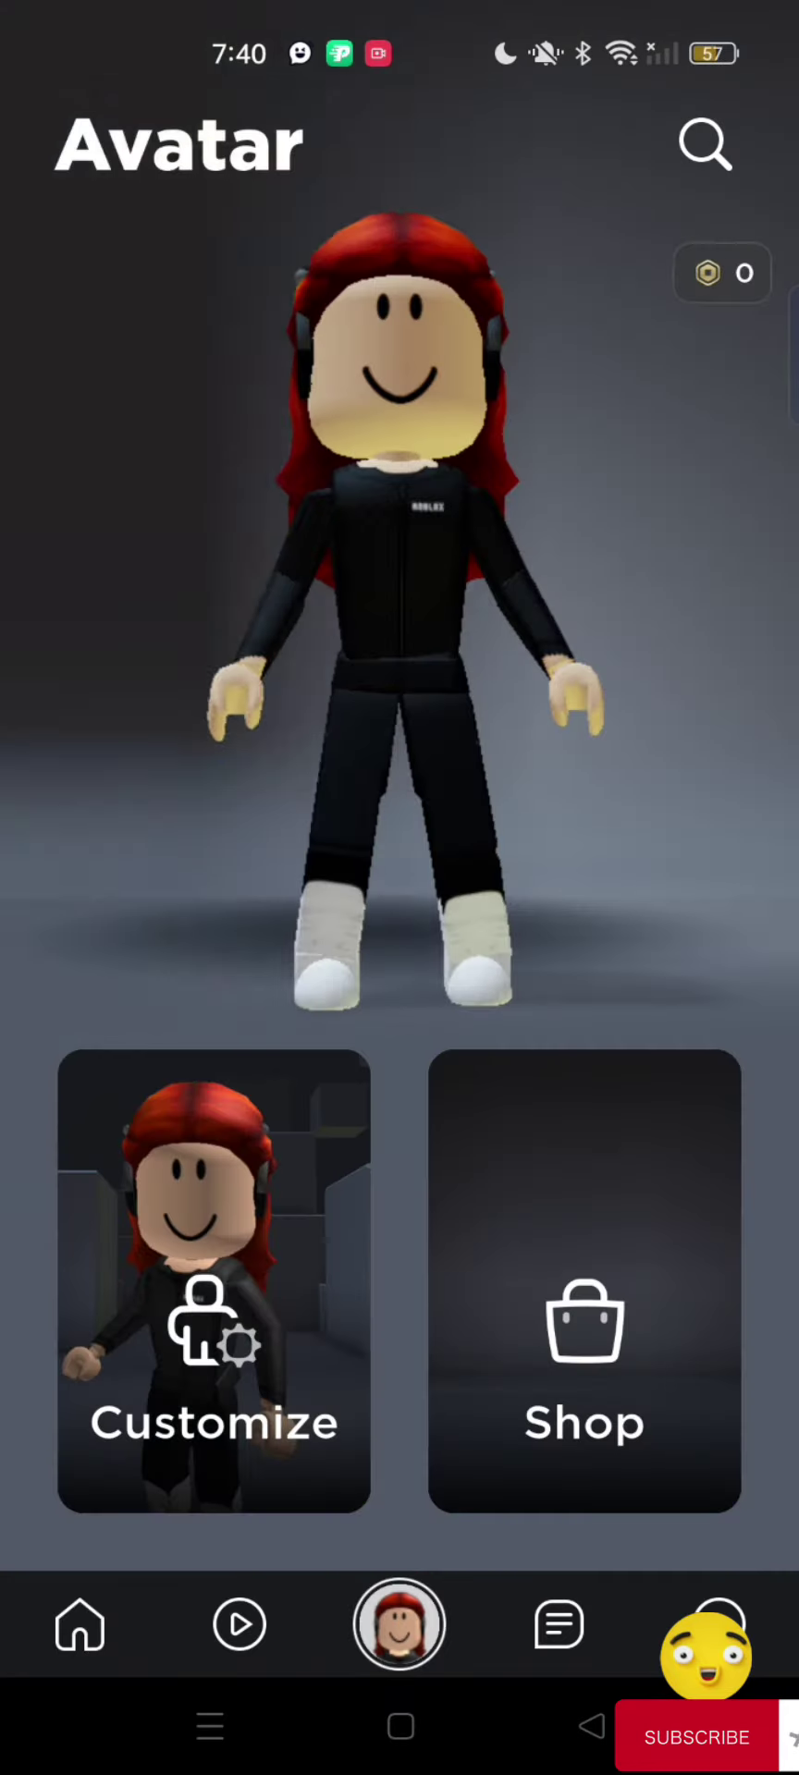
{"action": "left_click_drag", "start_coordinate": [728, 881], "coordinate": [622, 911]}
{"action": "left_click", "coordinate": [214, 1281]}
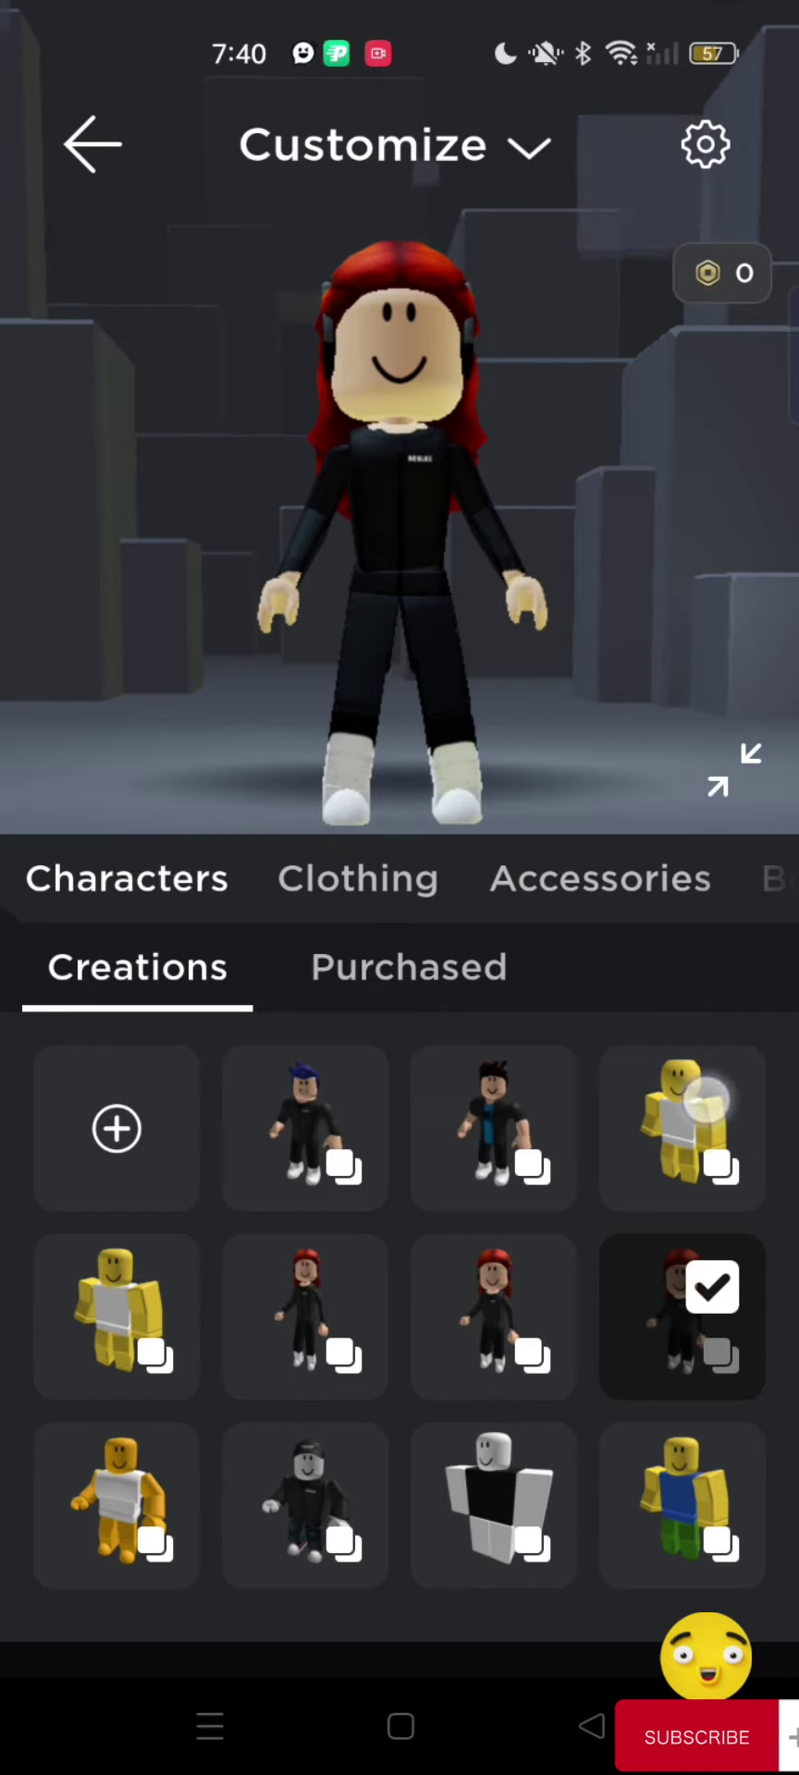
{"action": "left_click", "coordinate": [705, 1100]}
{"action": "scroll", "coordinate": [612, 1248], "scroll_direction": "down", "scroll_amount": 3}
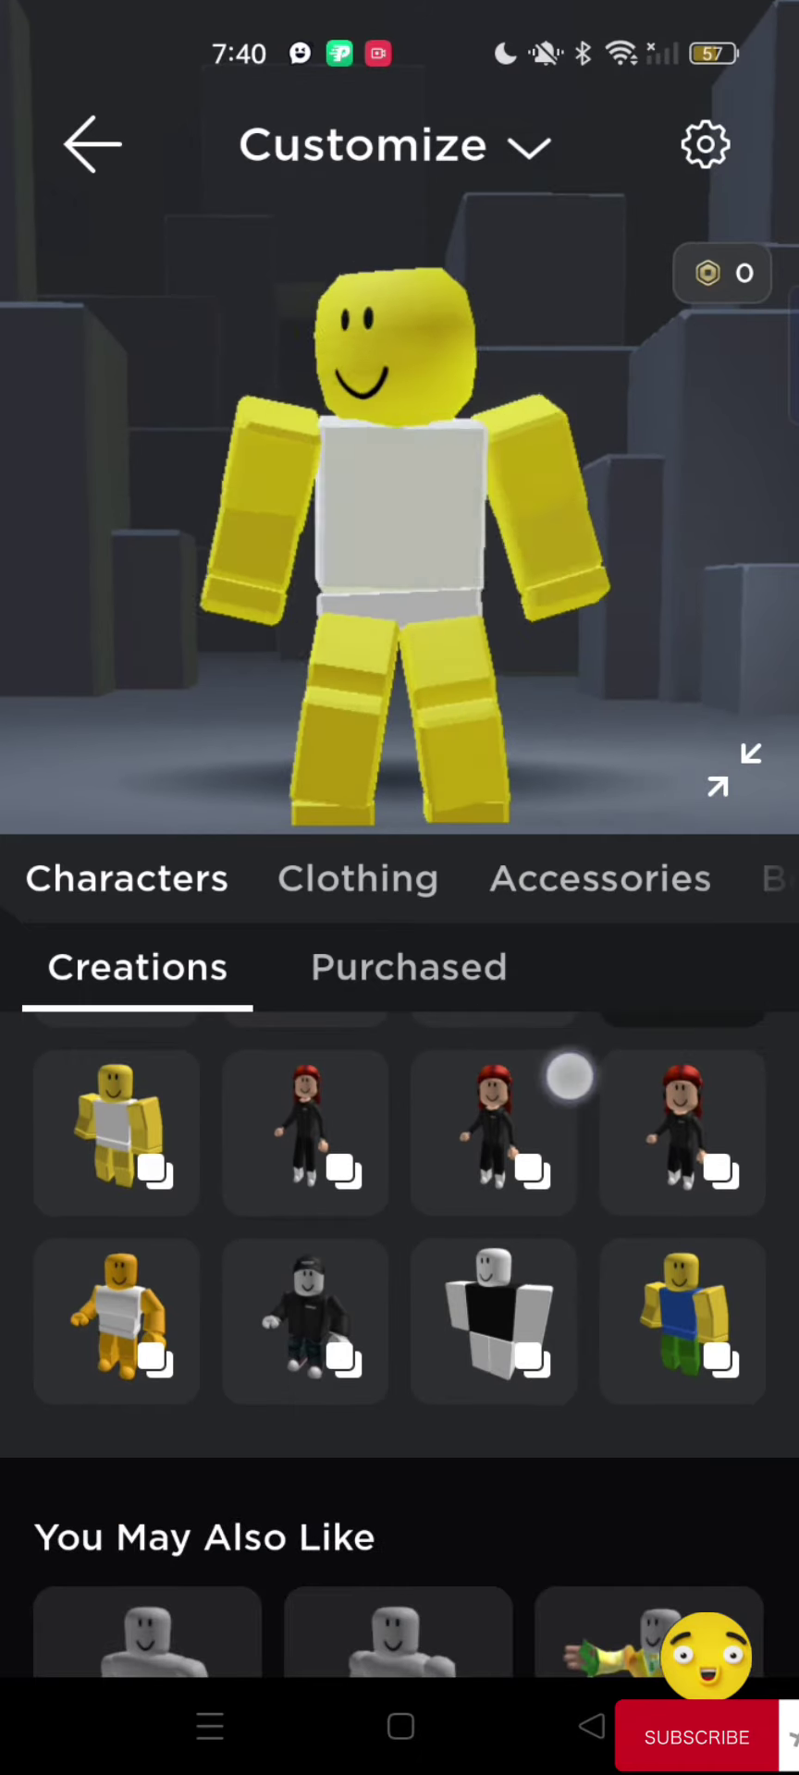
{"action": "scroll", "coordinate": [583, 1137], "scroll_direction": "up", "scroll_amount": 2}
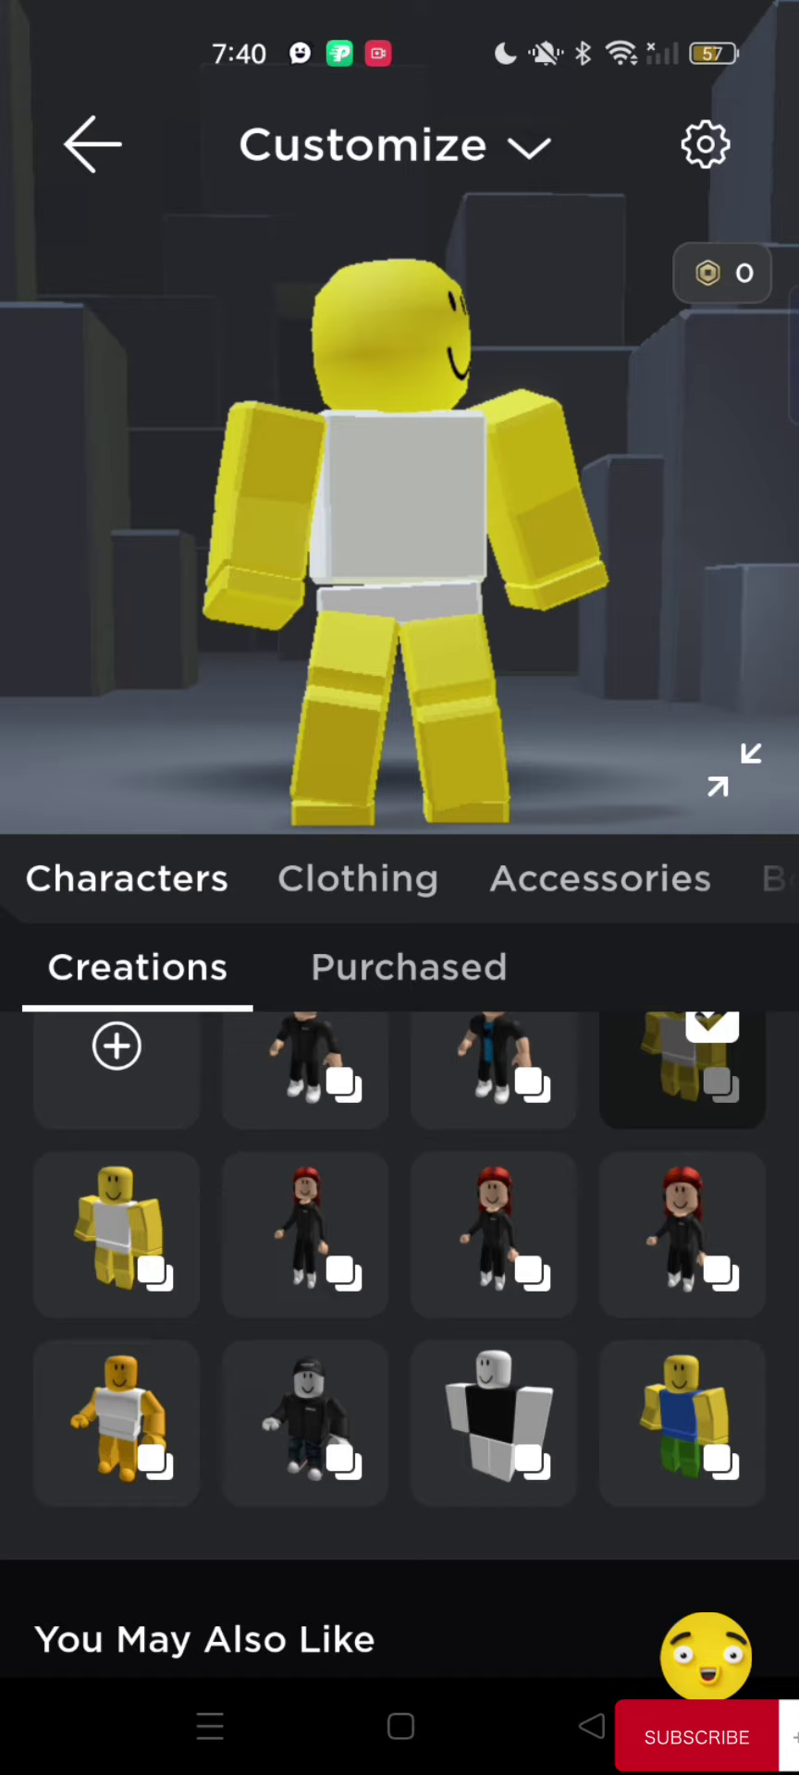
- Wear a purchased character's body and bring up the skin colour options
{"action": "left_click", "coordinate": [409, 967]}
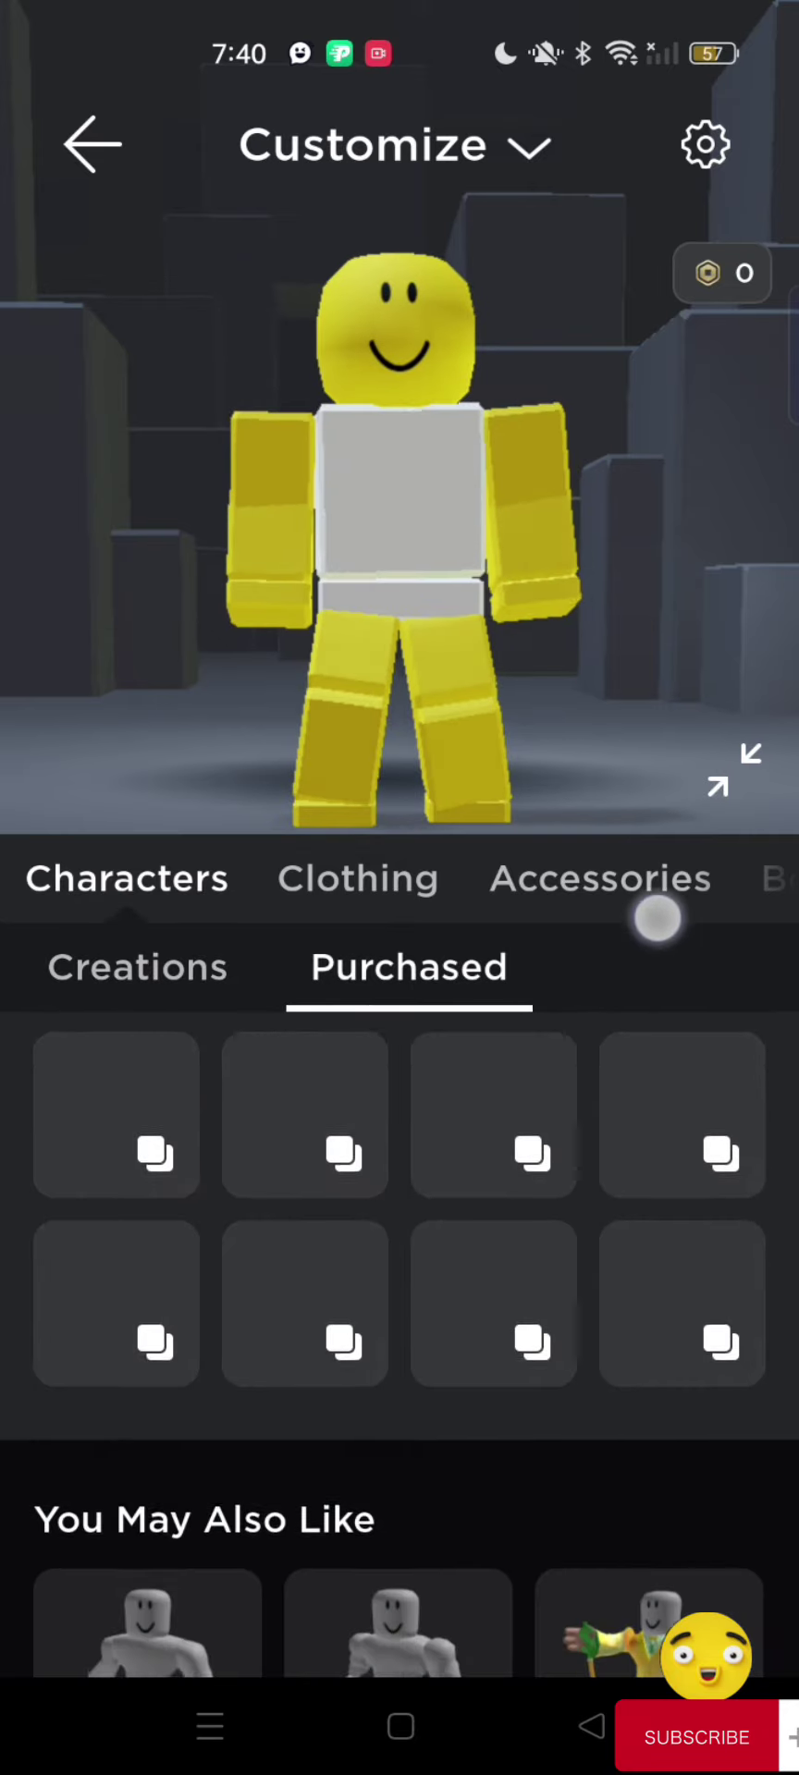
{"action": "scroll", "coordinate": [299, 1255], "scroll_direction": "up", "scroll_amount": 1}
{"action": "left_click", "coordinate": [306, 1324]}
{"action": "left_click", "coordinate": [774, 879]}
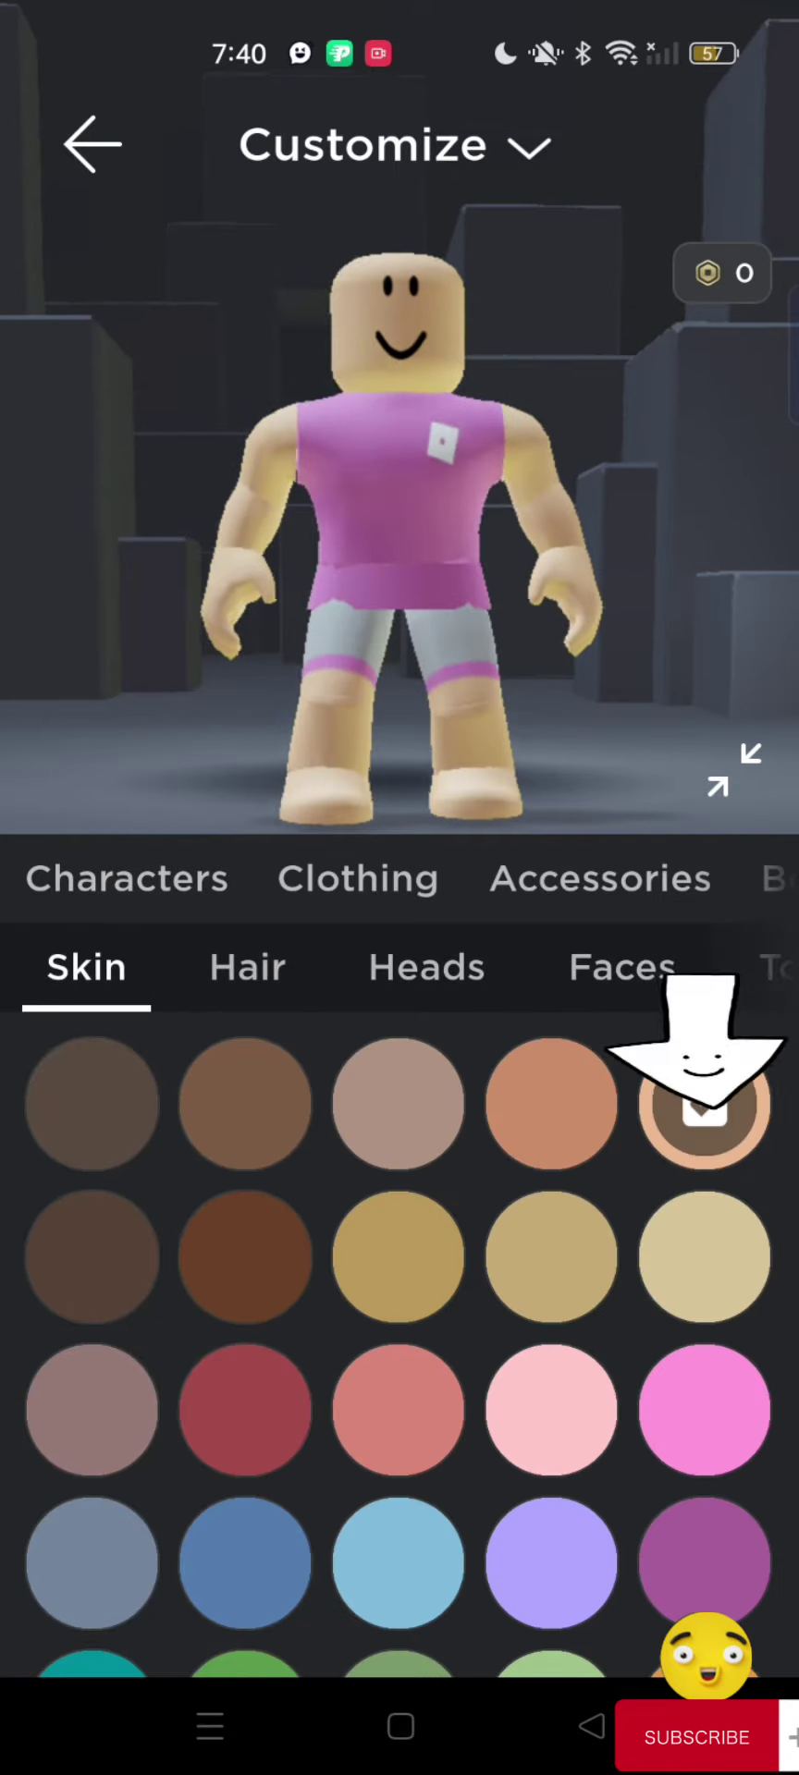
{"action": "left_click_drag", "start_coordinate": [597, 972], "coordinate": [371, 993]}
- Unequip the custom torso, both arms and both legs, restoring blocky parts
{"action": "left_click", "coordinate": [441, 967]}
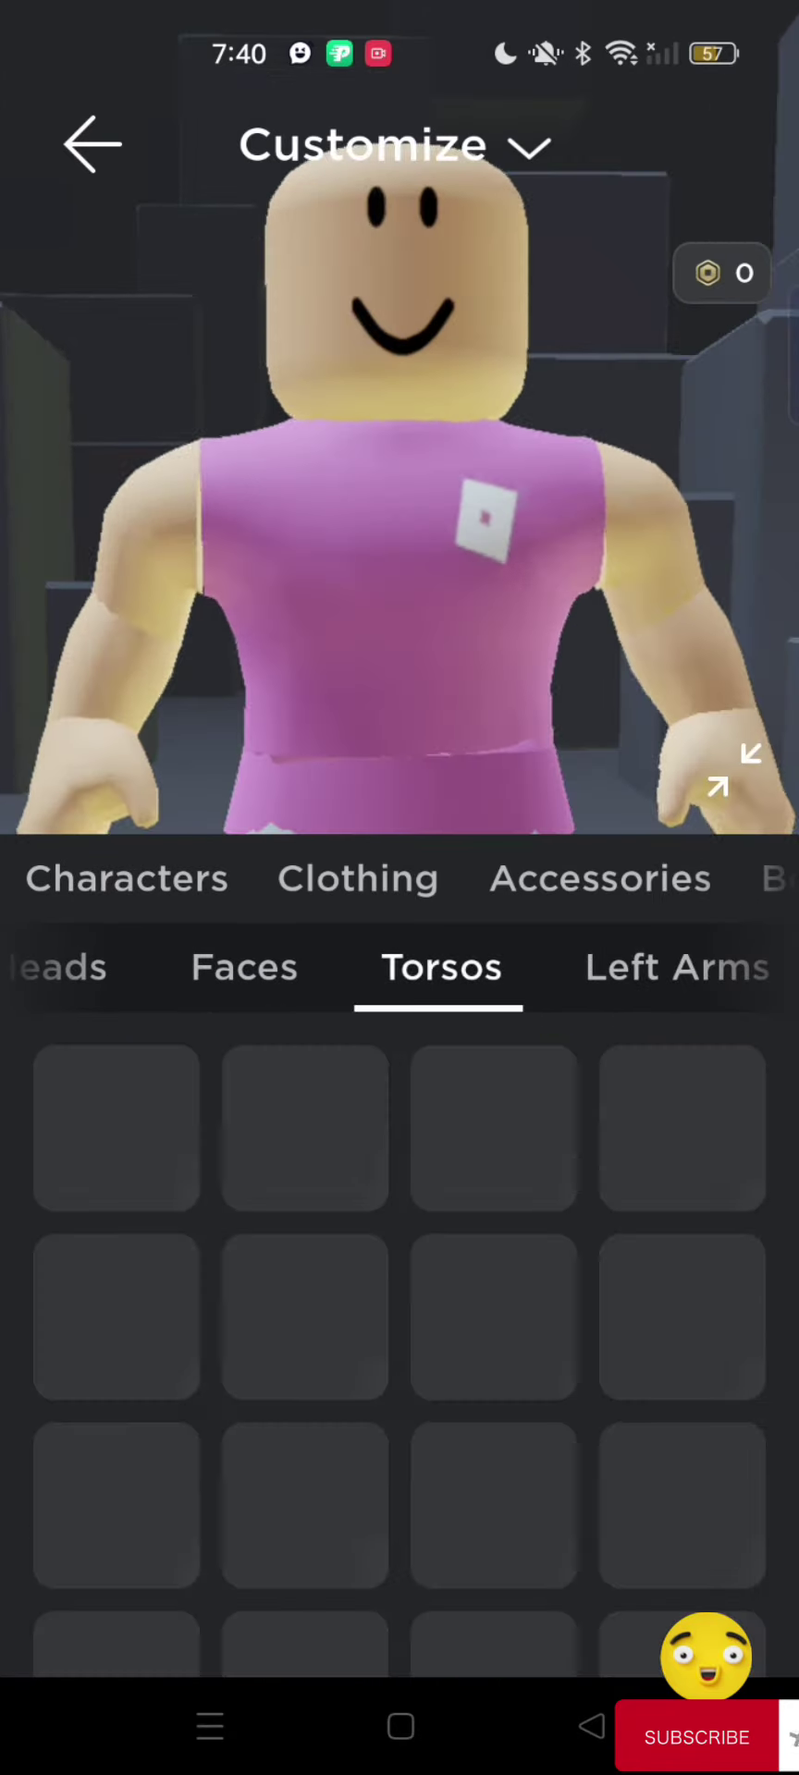
{"action": "left_click", "coordinate": [118, 1130]}
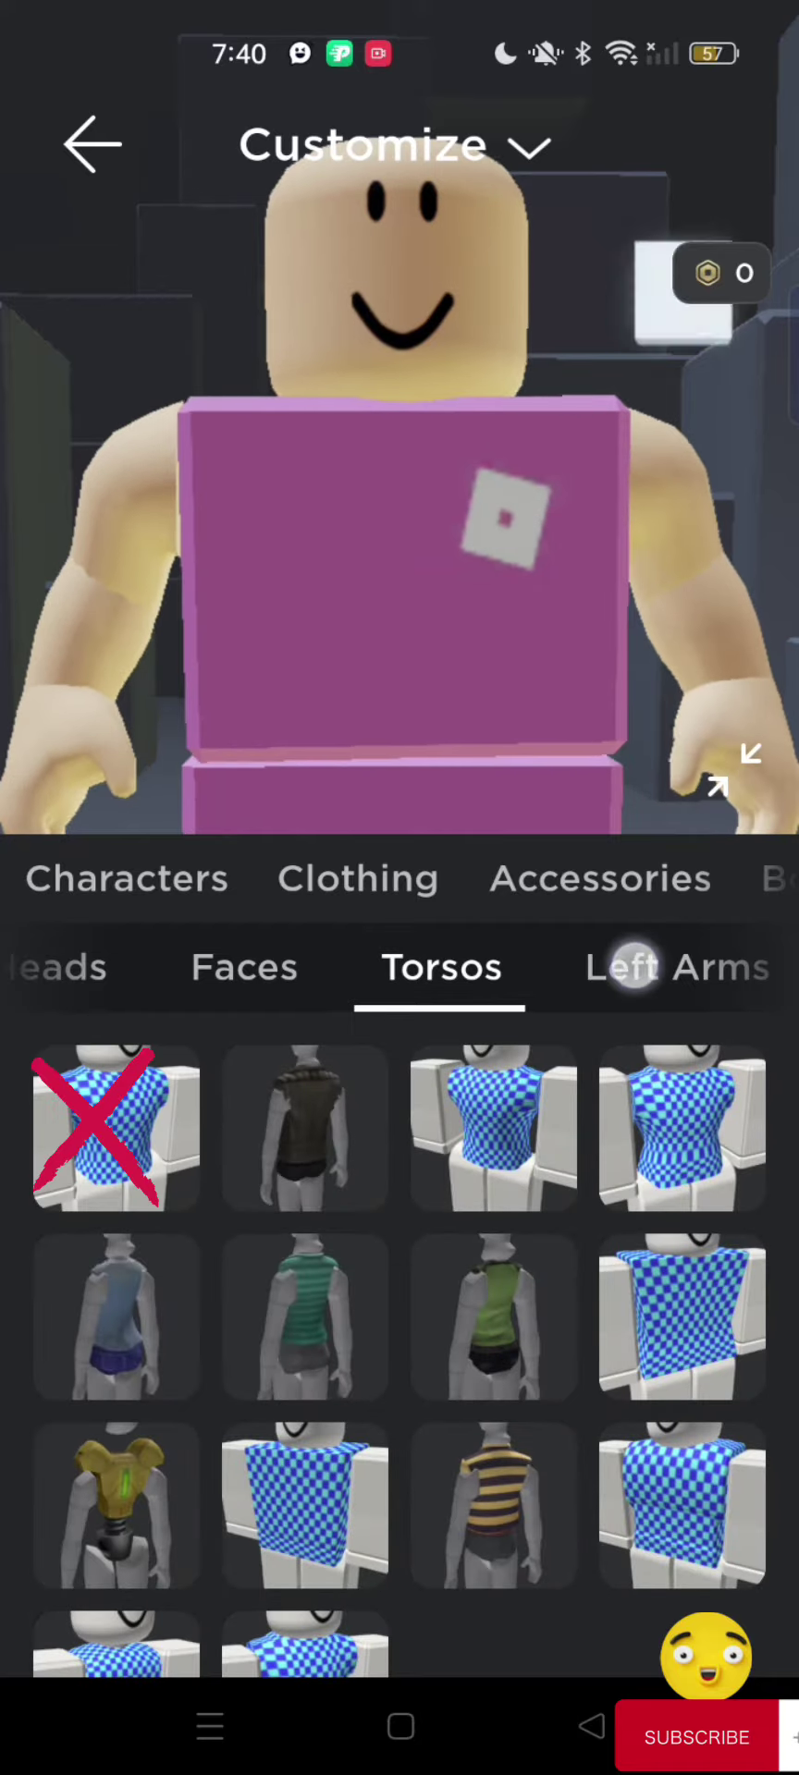
{"action": "left_click", "coordinate": [676, 966]}
{"action": "left_click", "coordinate": [118, 1131]}
{"action": "left_click", "coordinate": [631, 967]}
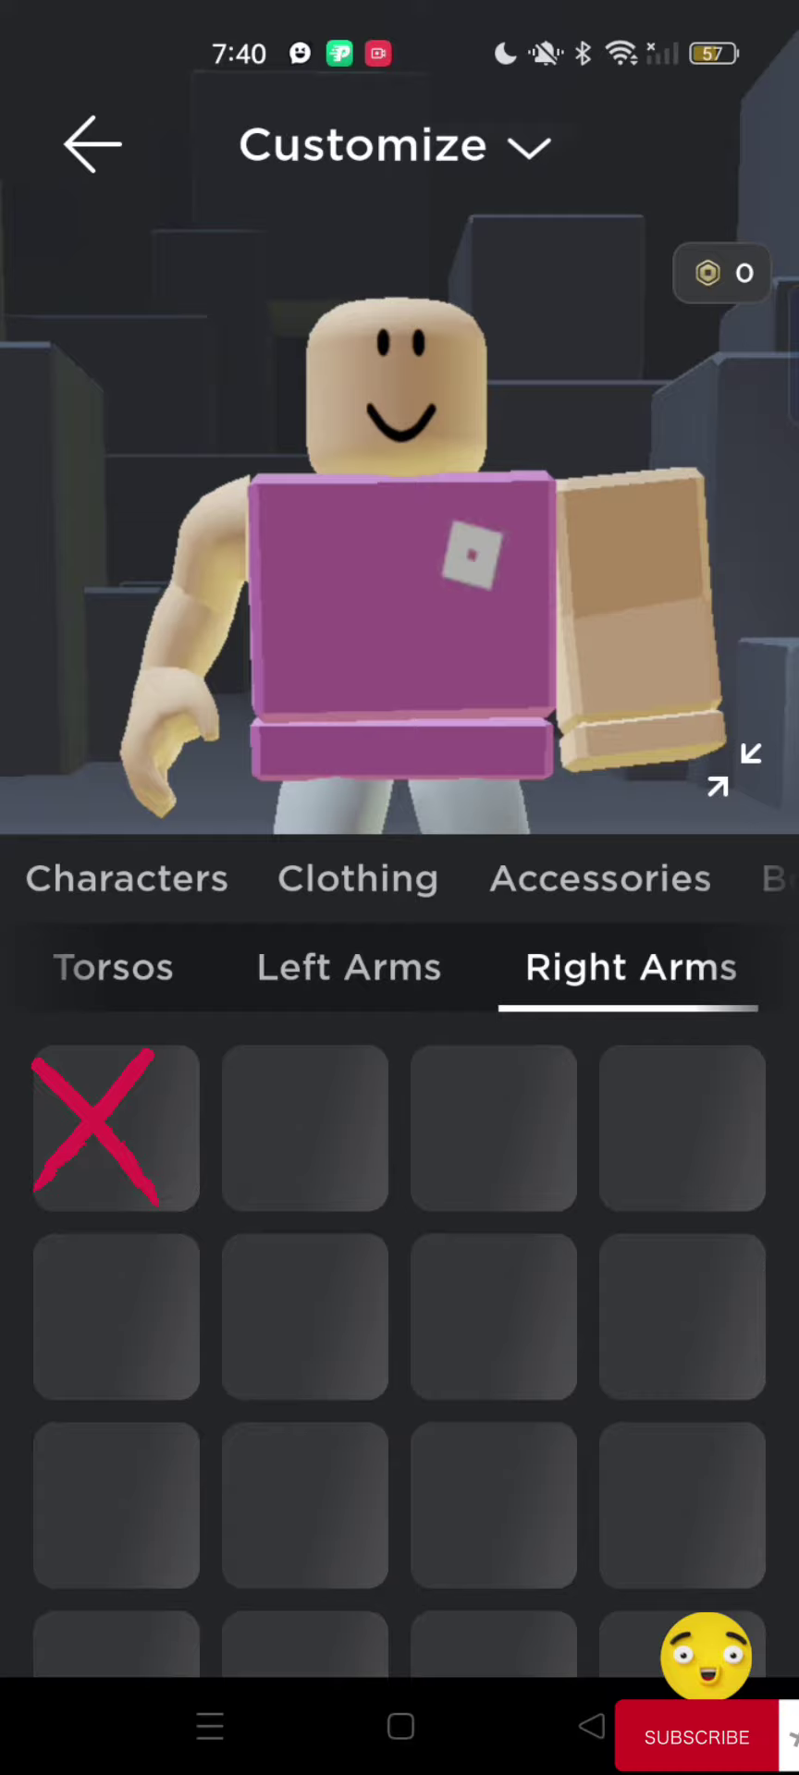
{"action": "left_click", "coordinate": [116, 1131]}
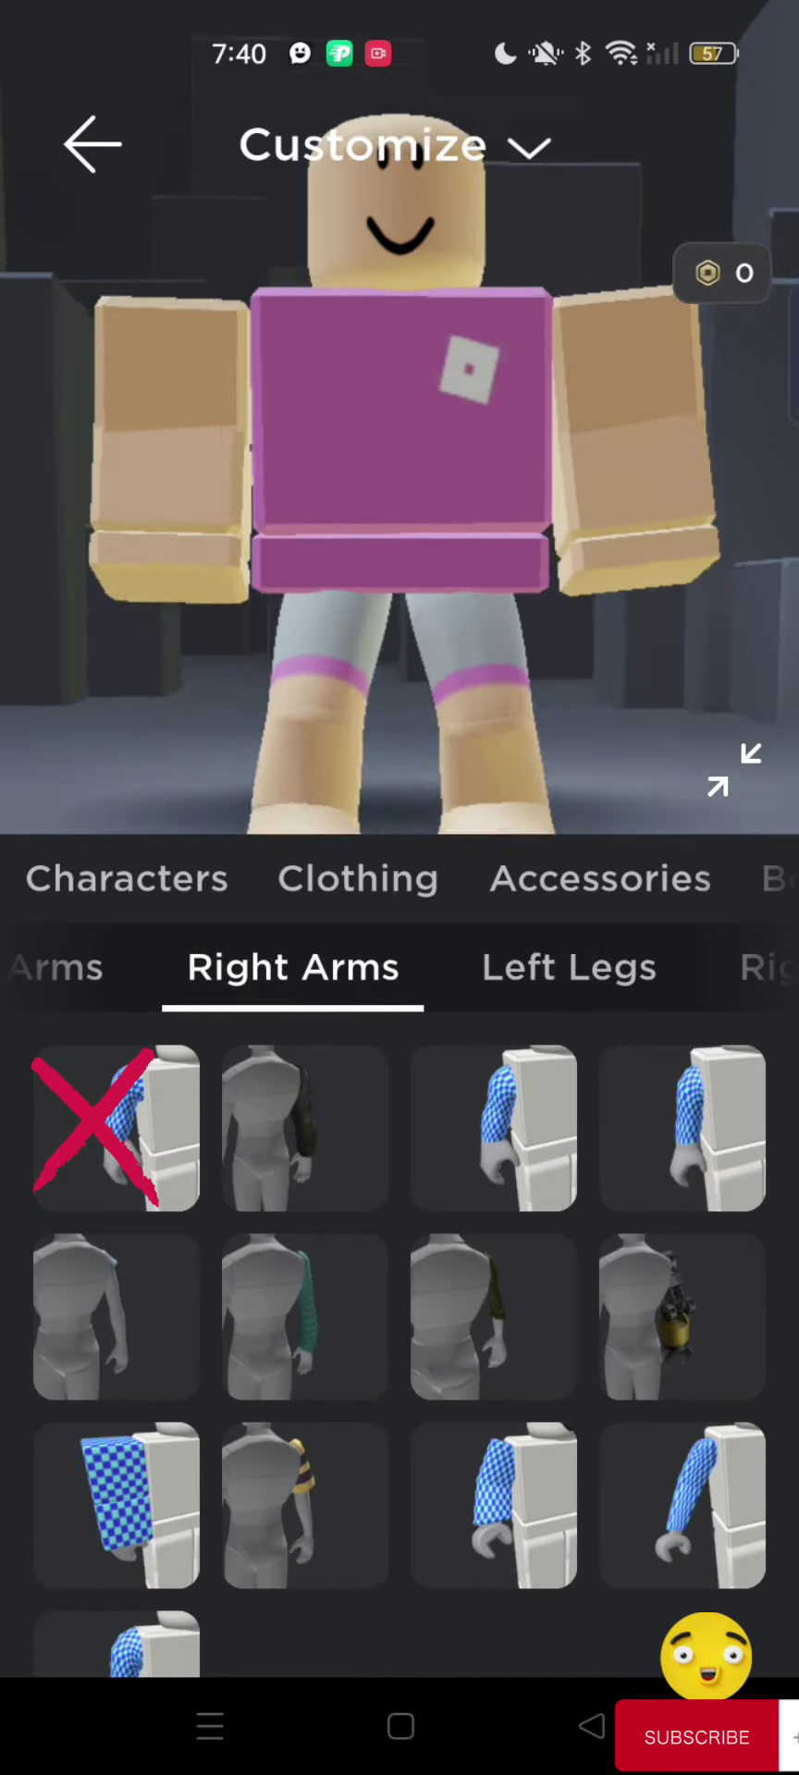
{"action": "left_click", "coordinate": [569, 968]}
{"action": "left_click", "coordinate": [117, 1131]}
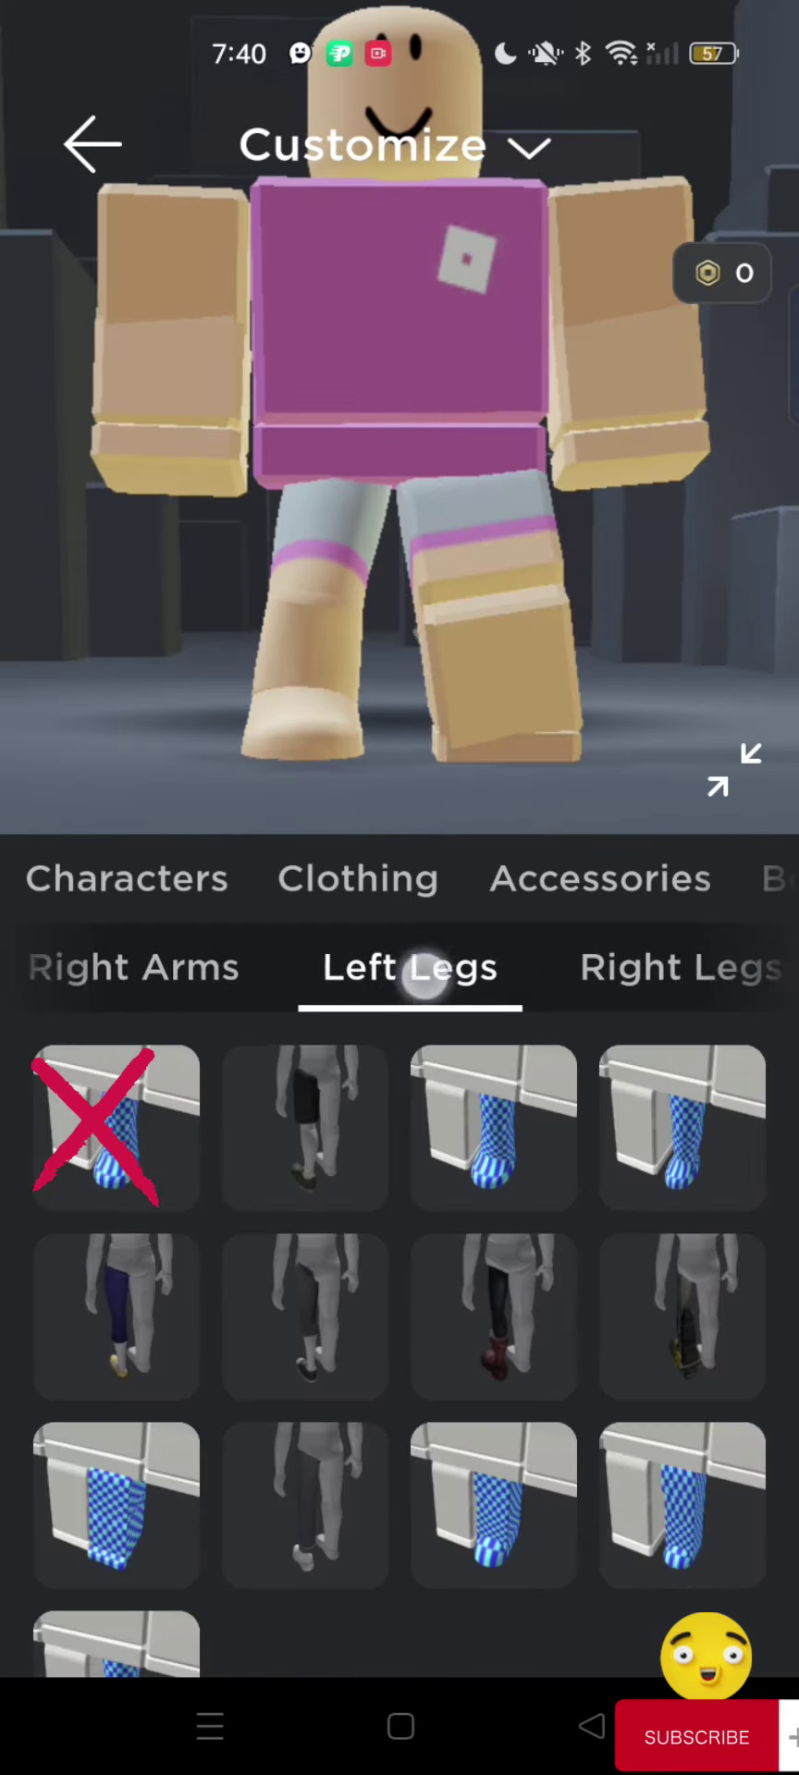
{"action": "left_click", "coordinate": [483, 968]}
{"action": "left_click", "coordinate": [117, 1131]}
- Set the Body Type build to the slimmest, most minimal setting
{"action": "left_click", "coordinate": [716, 967]}
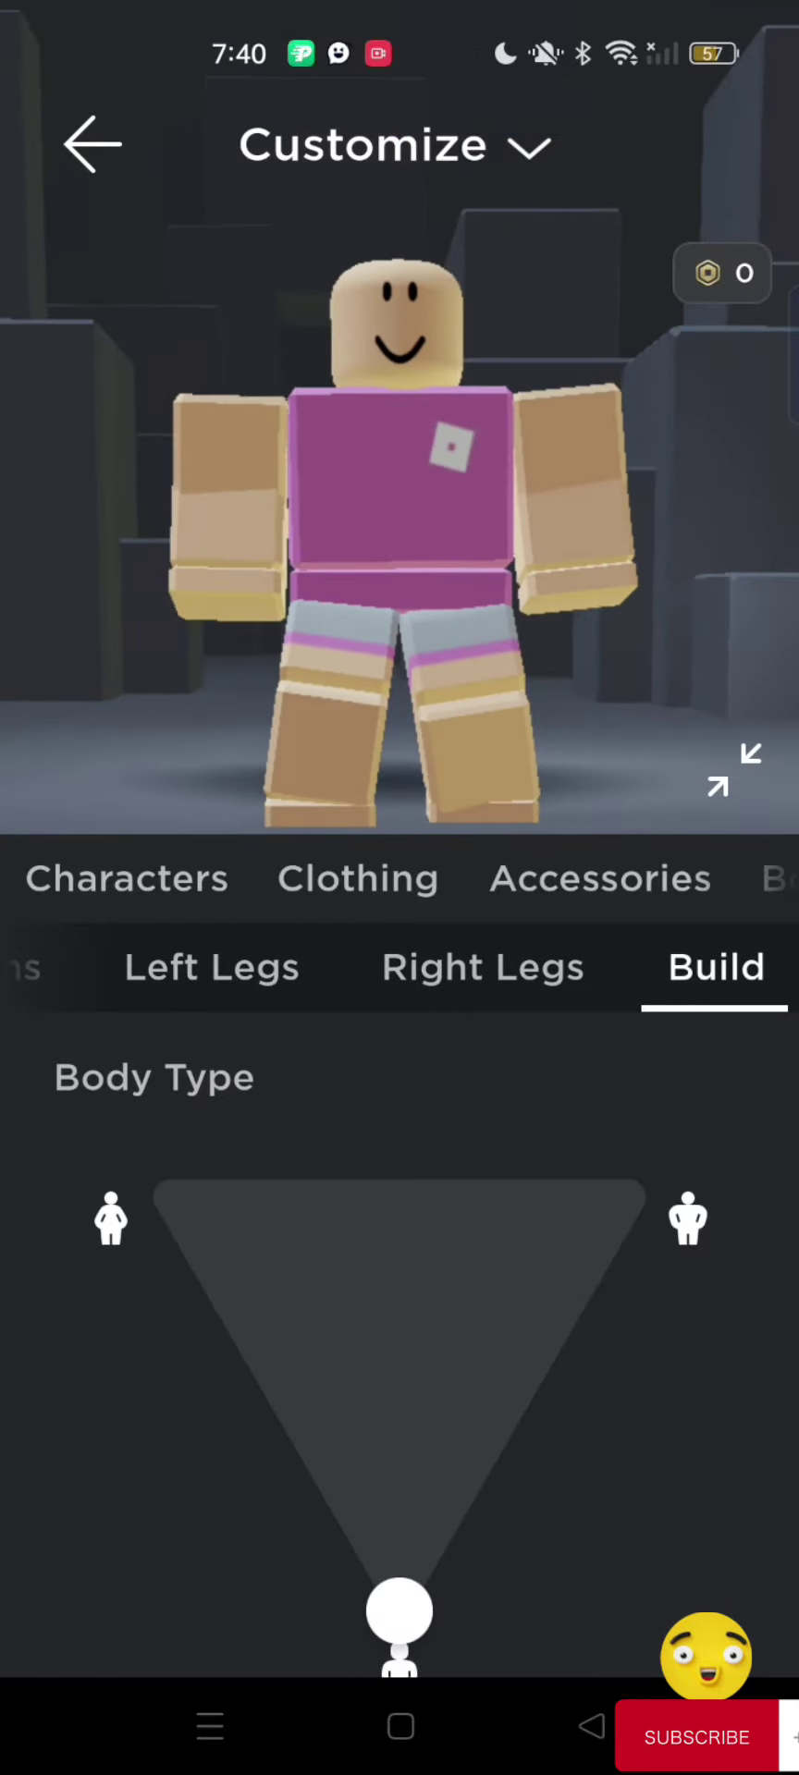
{"action": "scroll", "coordinate": [400, 1359], "scroll_direction": "down", "scroll_amount": 5}
{"action": "left_click_drag", "start_coordinate": [518, 1289], "coordinate": [501, 1537]}
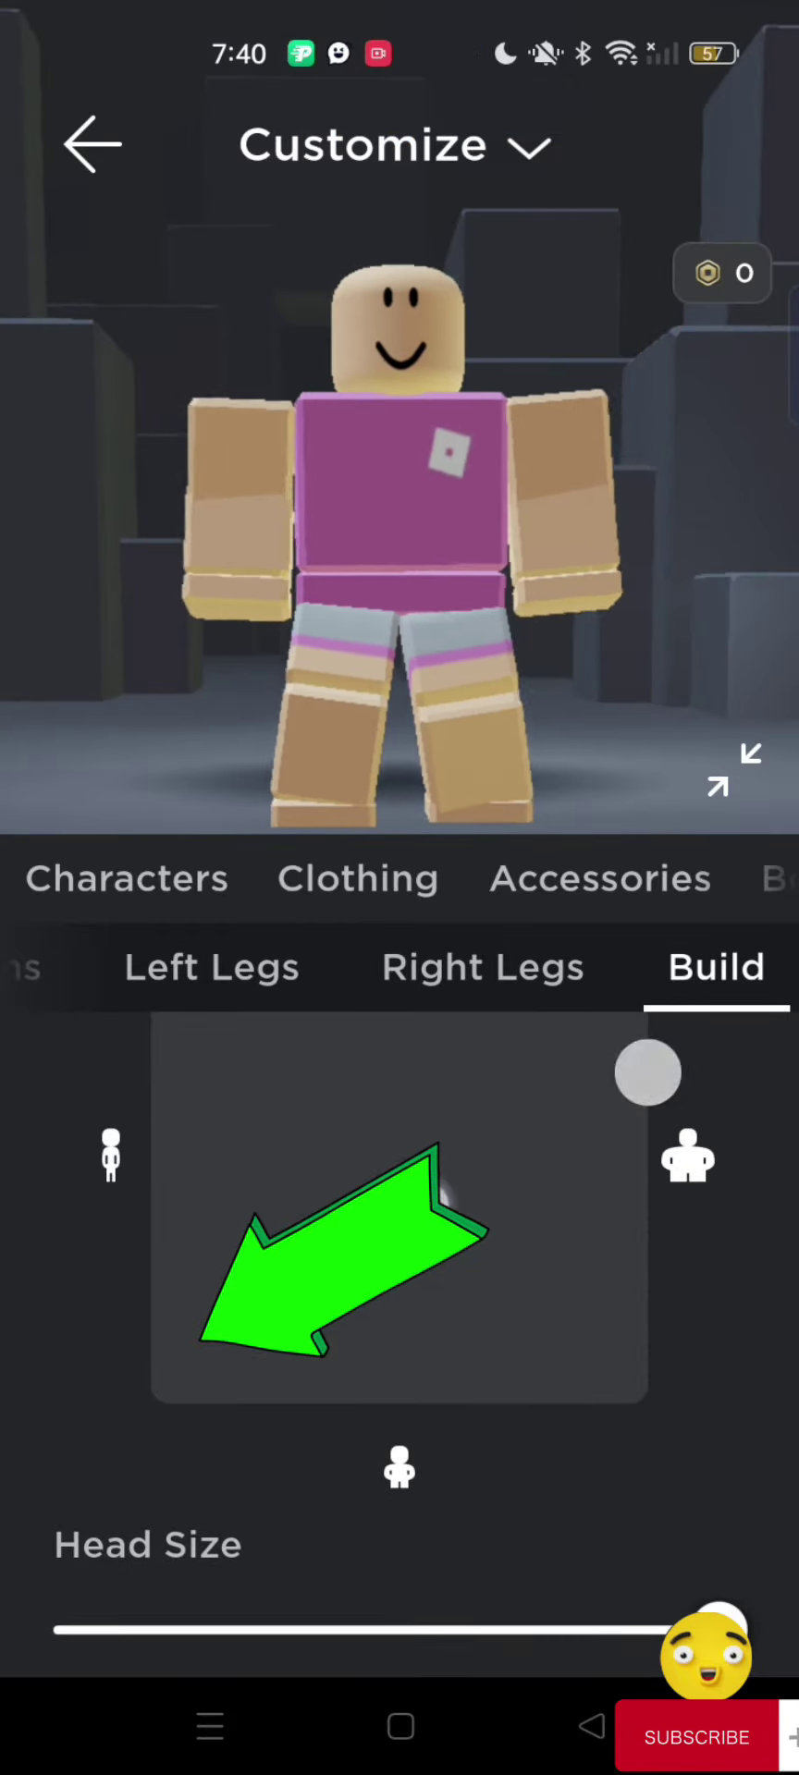
{"action": "left_click_drag", "start_coordinate": [646, 1075], "coordinate": [151, 1404]}
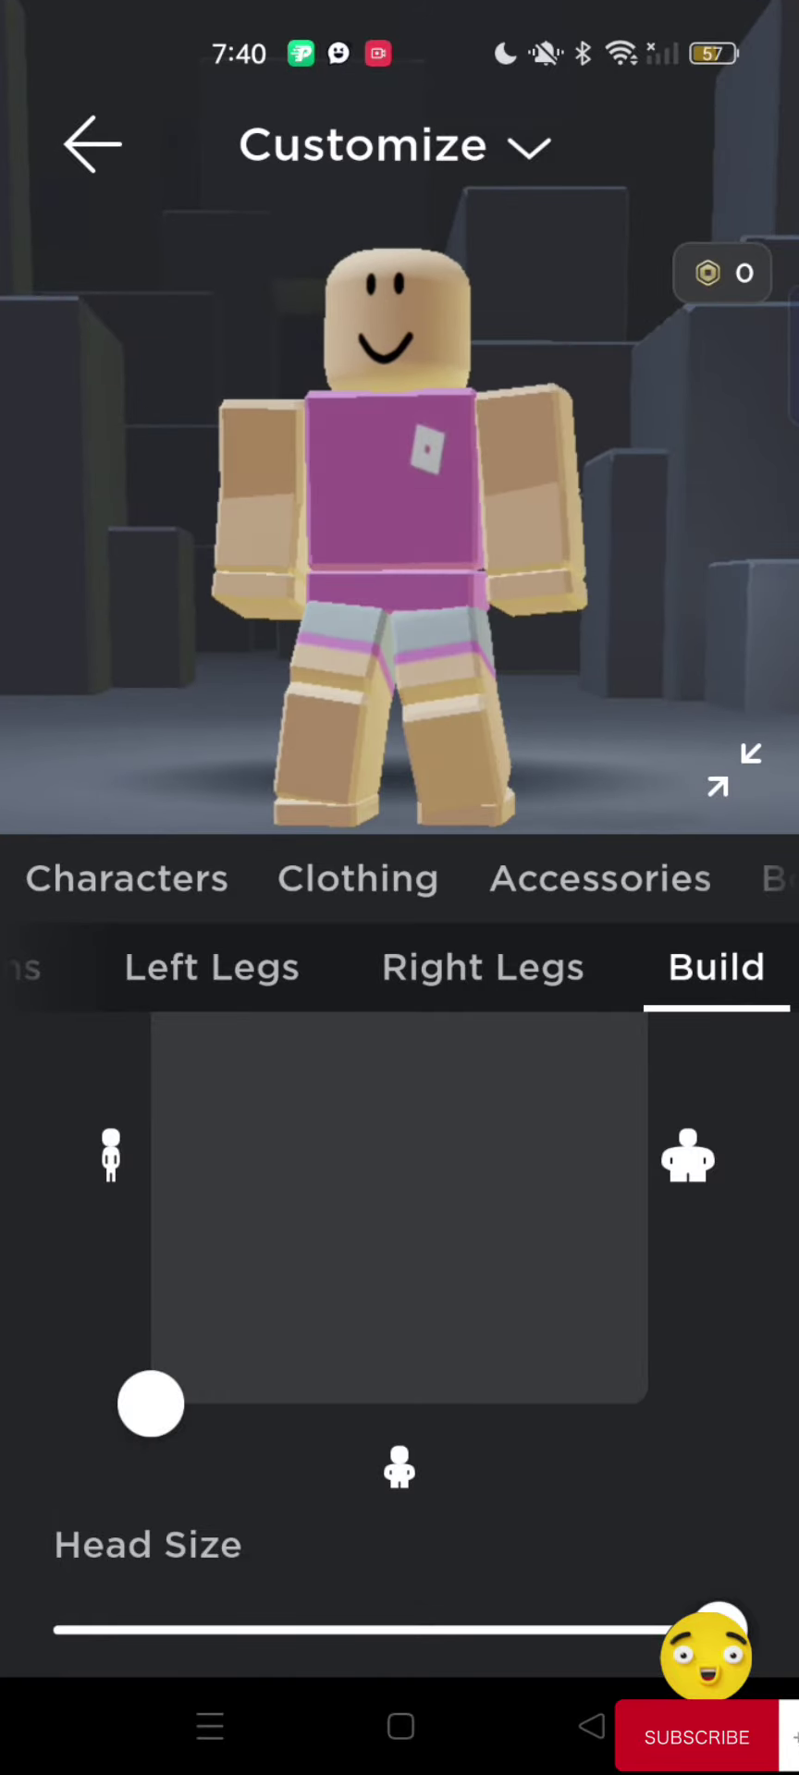
{"action": "left_click", "coordinate": [599, 877]}
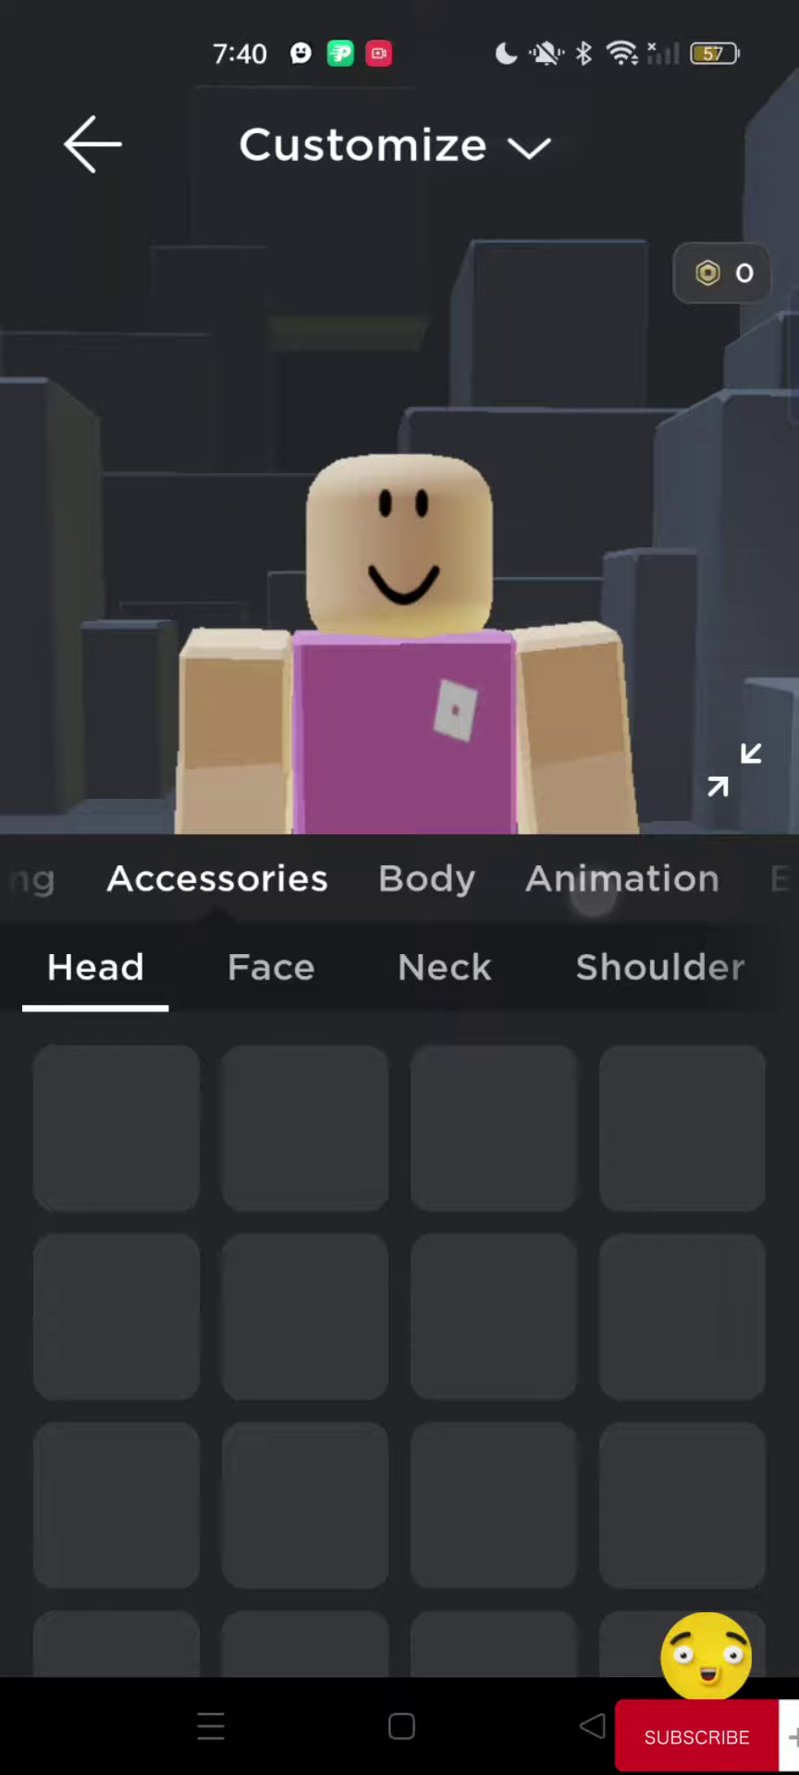
- Equip the Fall animation after reviewing Run and Jump, then leave the editor
{"action": "left_click", "coordinate": [619, 878]}
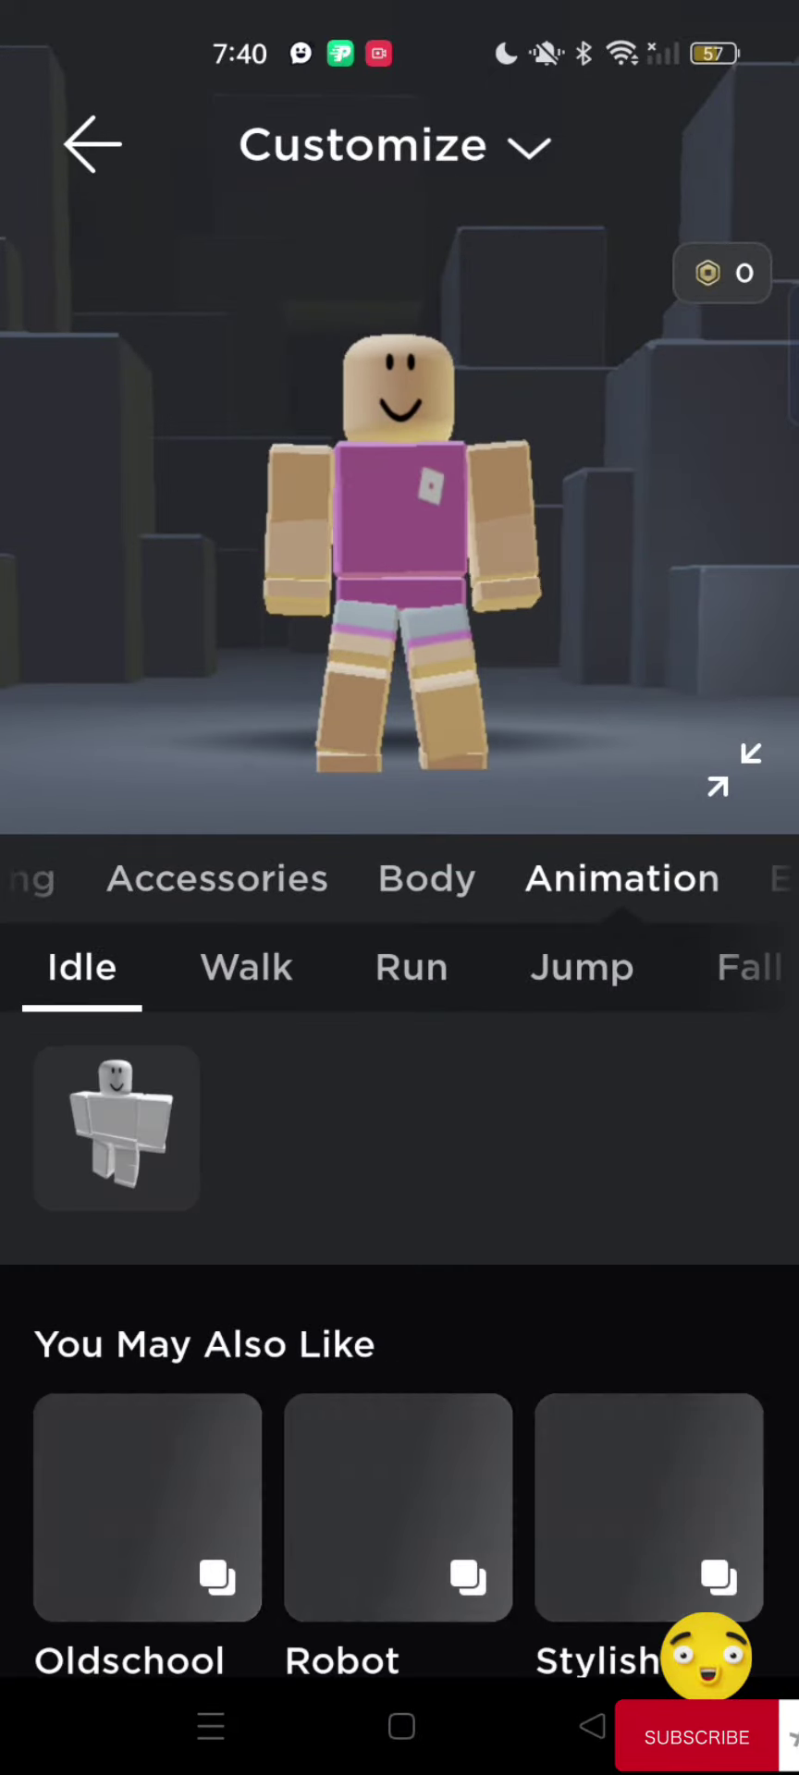
{"action": "left_click", "coordinate": [411, 966]}
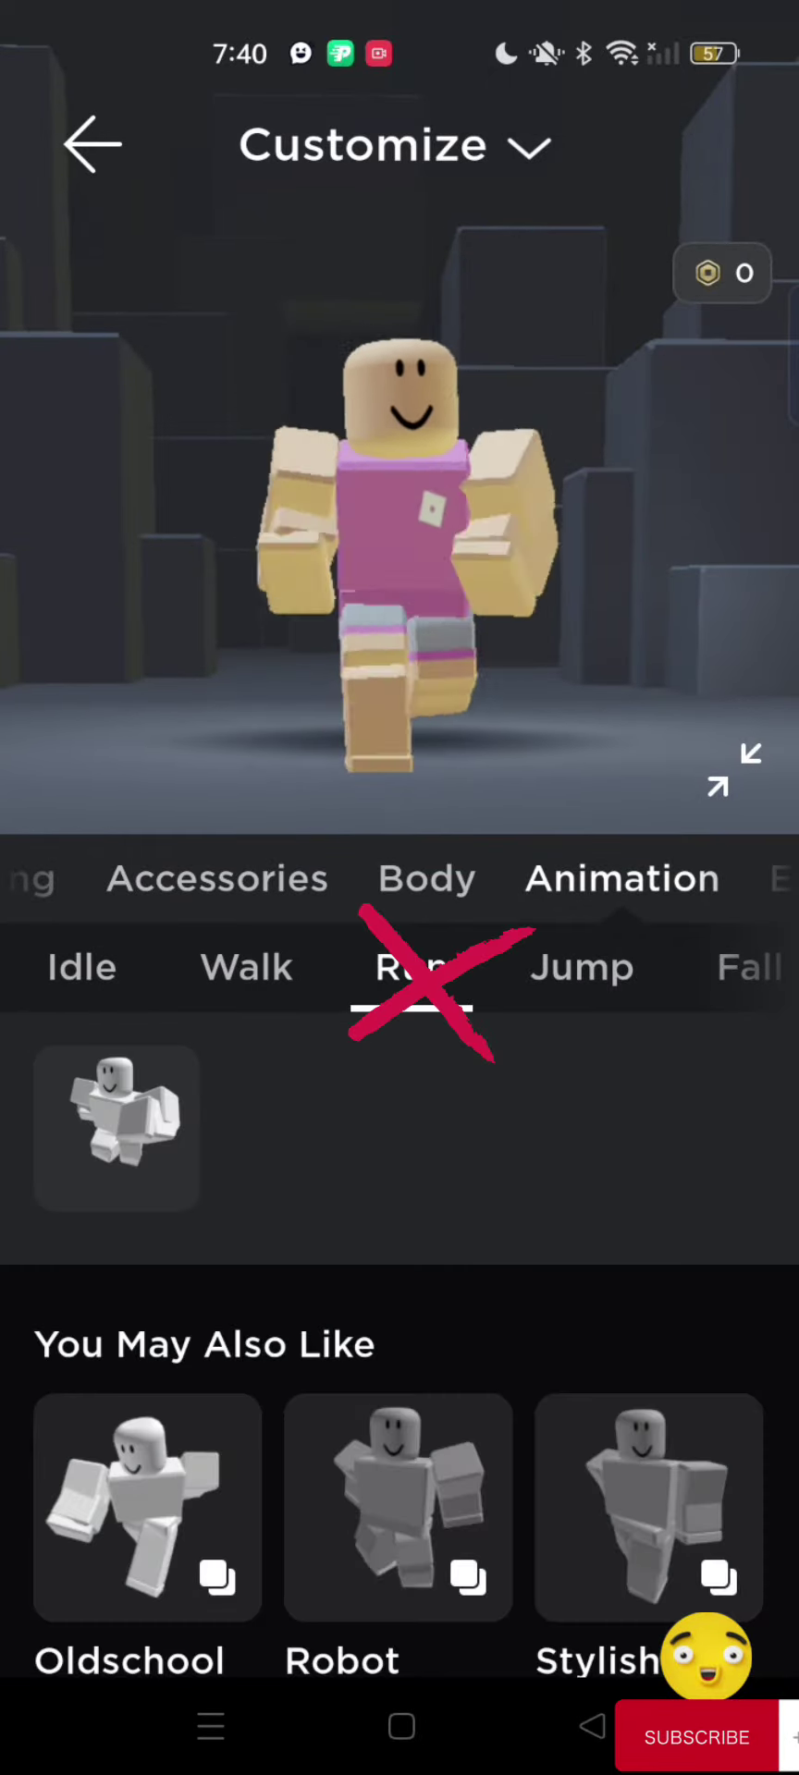
{"action": "left_click", "coordinate": [582, 967]}
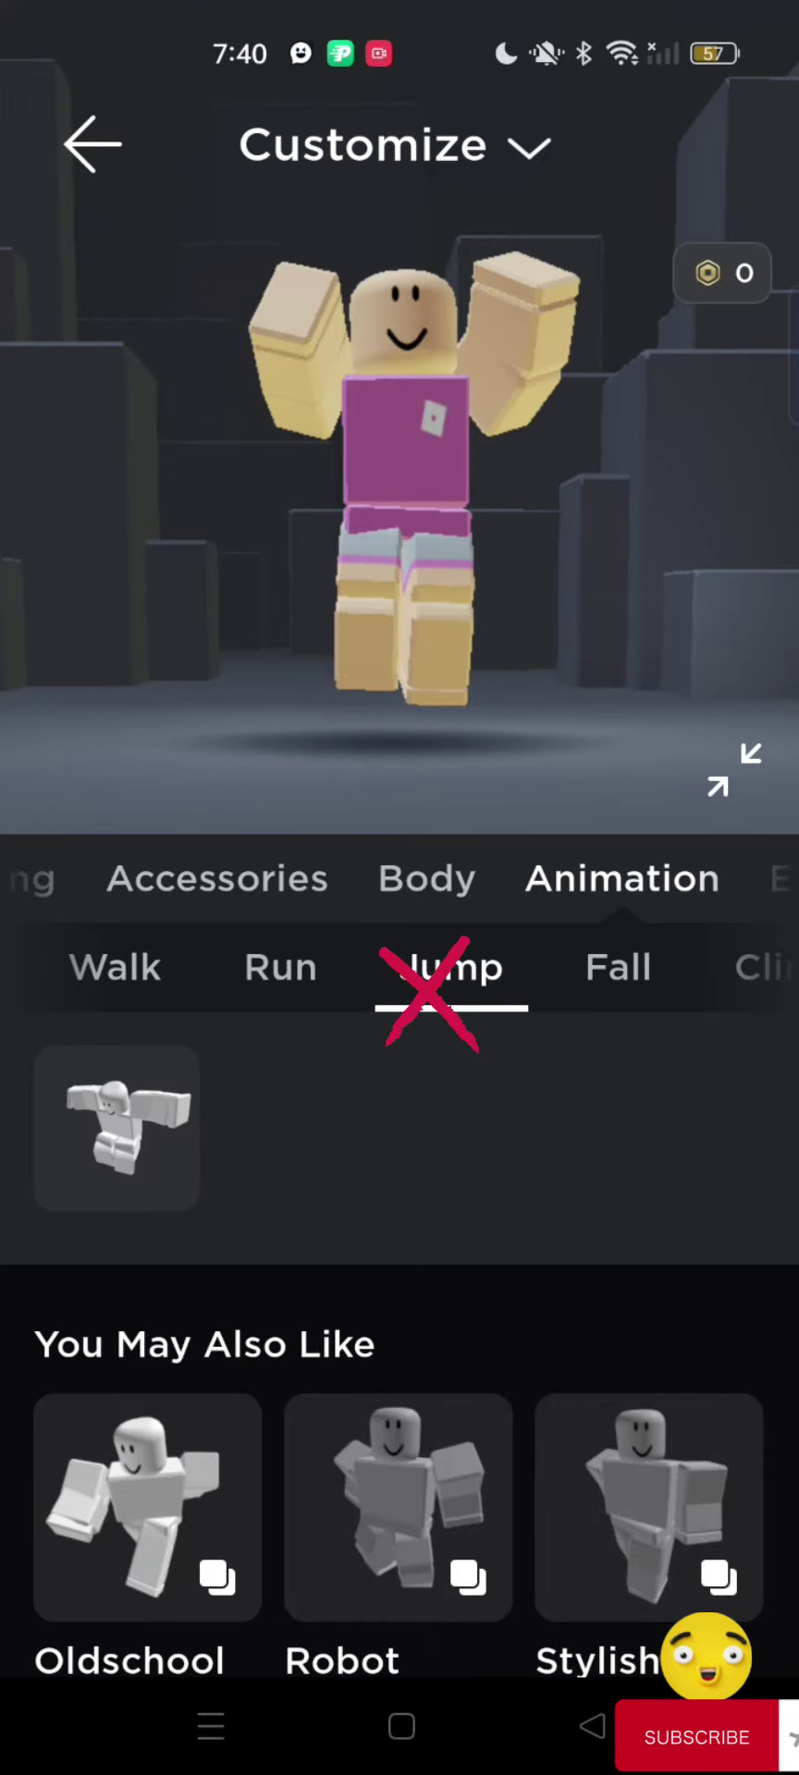
{"action": "left_click", "coordinate": [619, 966]}
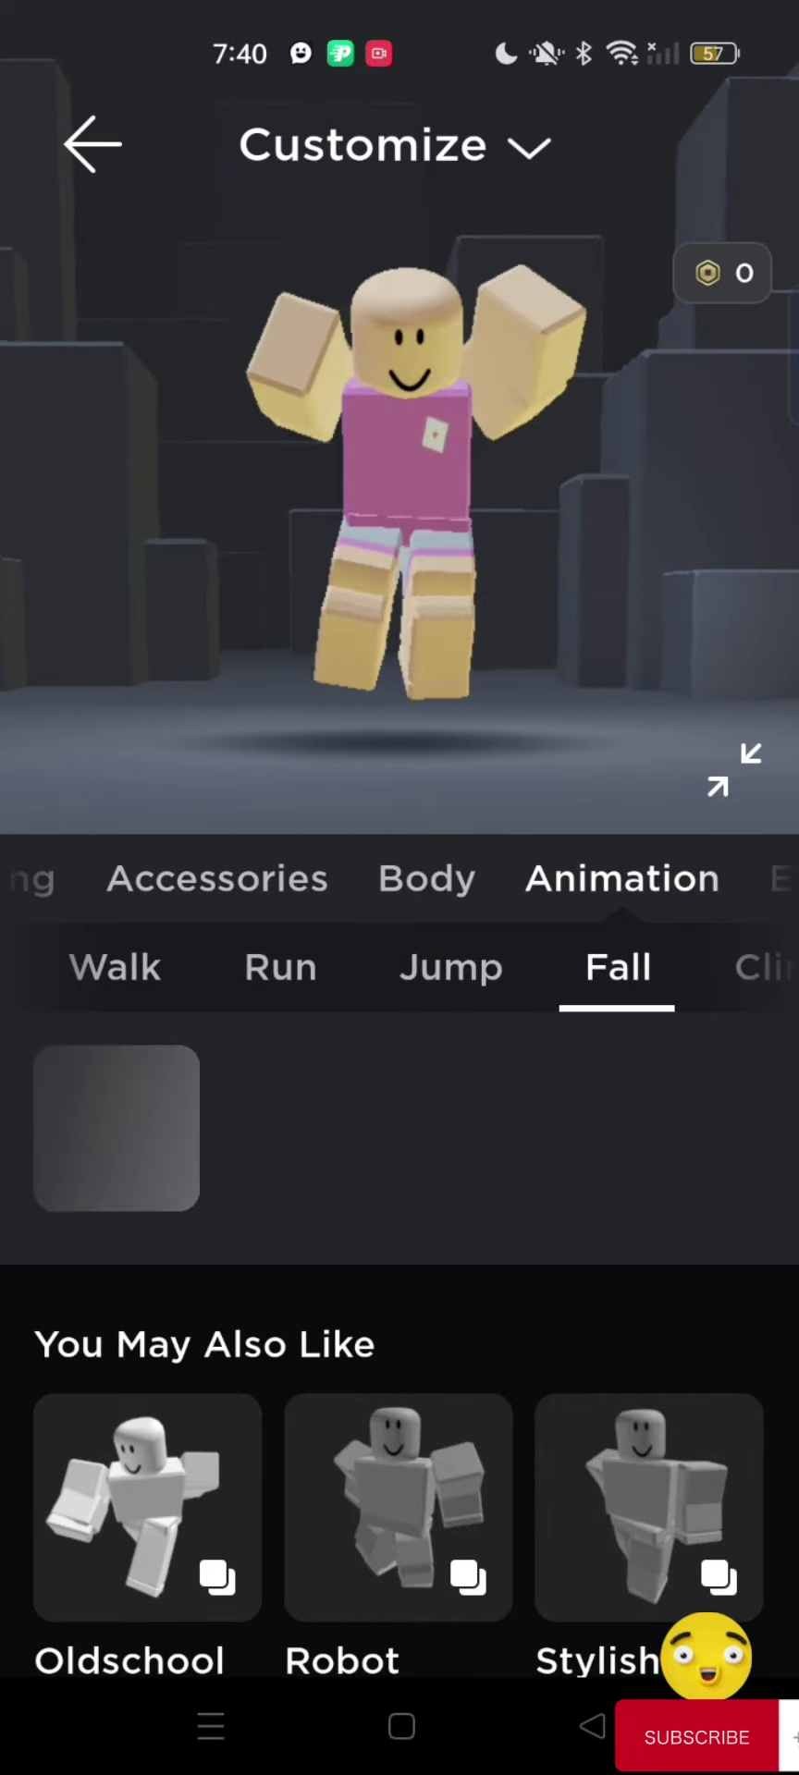
{"action": "left_click", "coordinate": [123, 1131]}
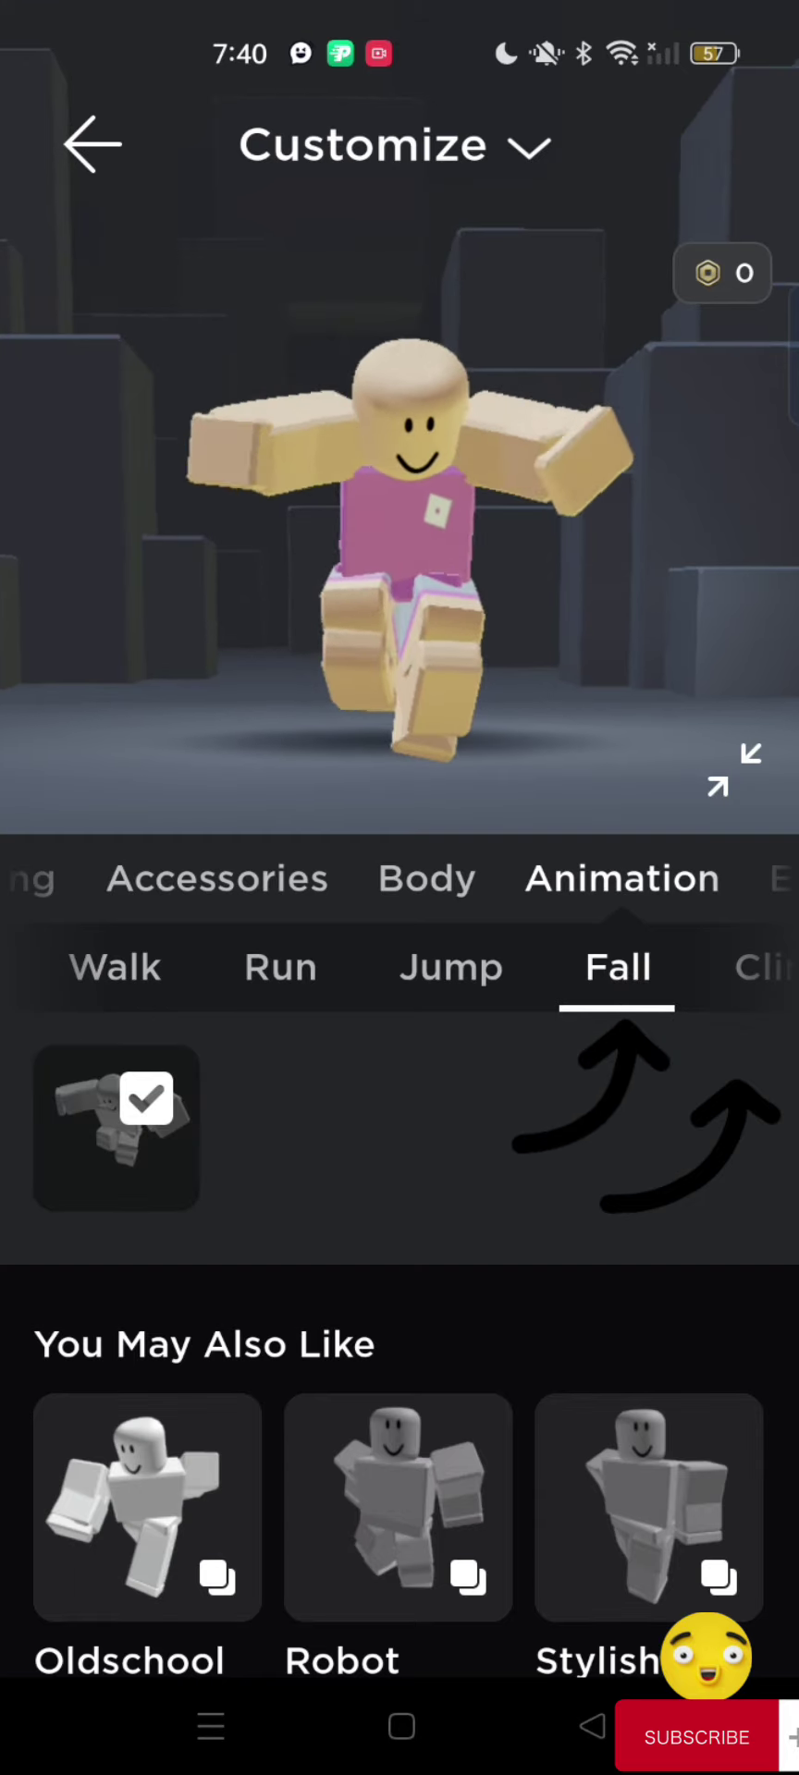
{"action": "left_click", "coordinate": [93, 143]}
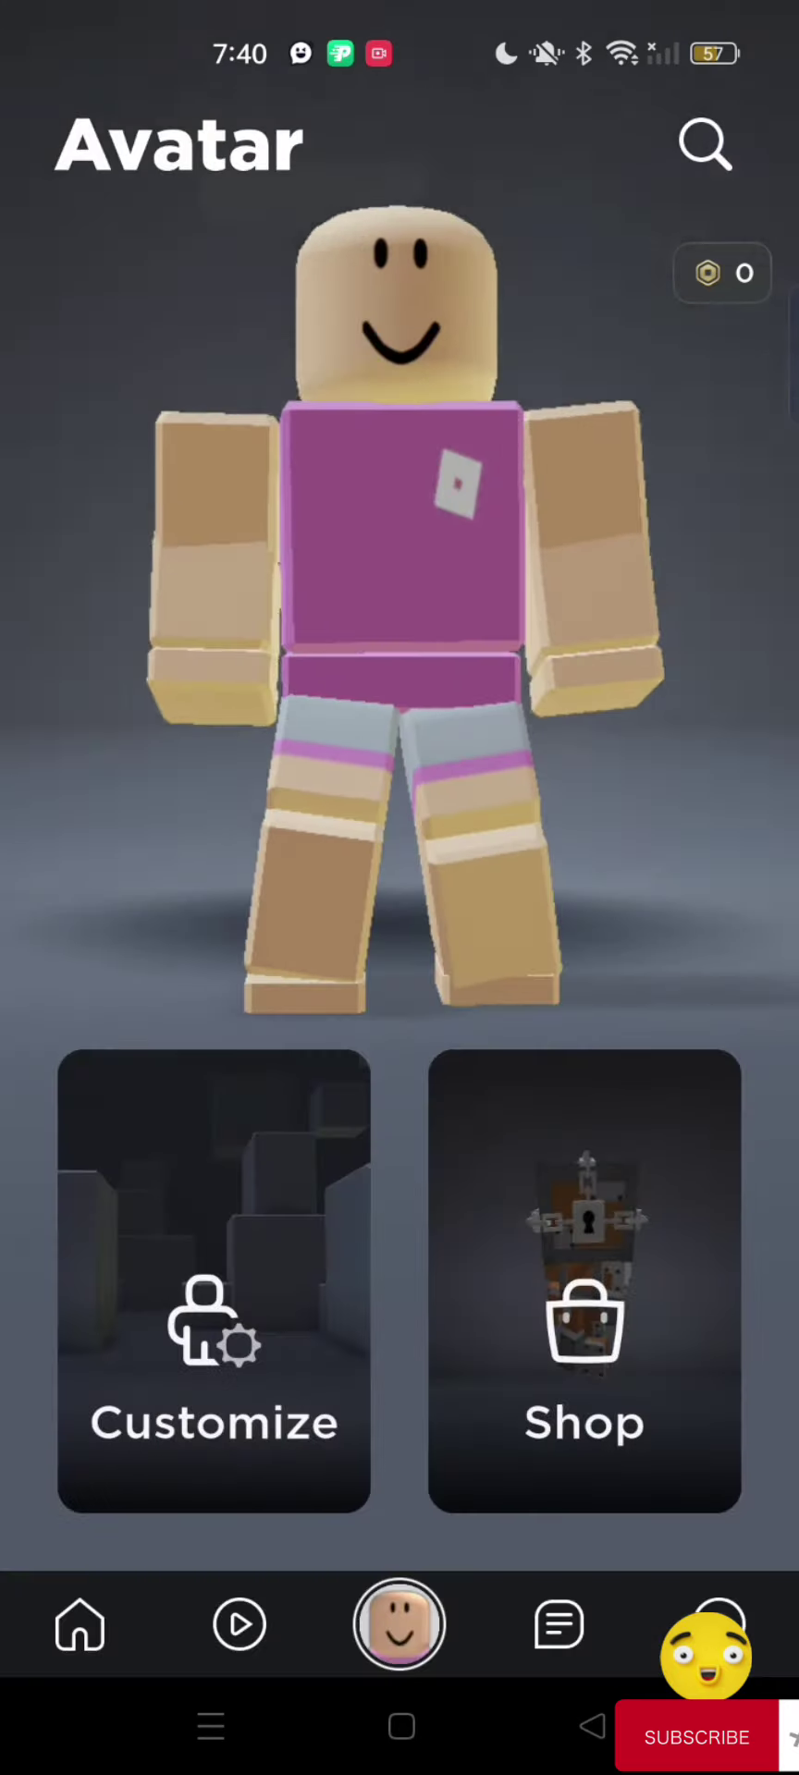
- Refresh the Home page and start a game search for 'tower'
{"action": "left_click", "coordinate": [87, 1651]}
{"action": "left_click_drag", "start_coordinate": [435, 840], "coordinate": [435, 1109]}
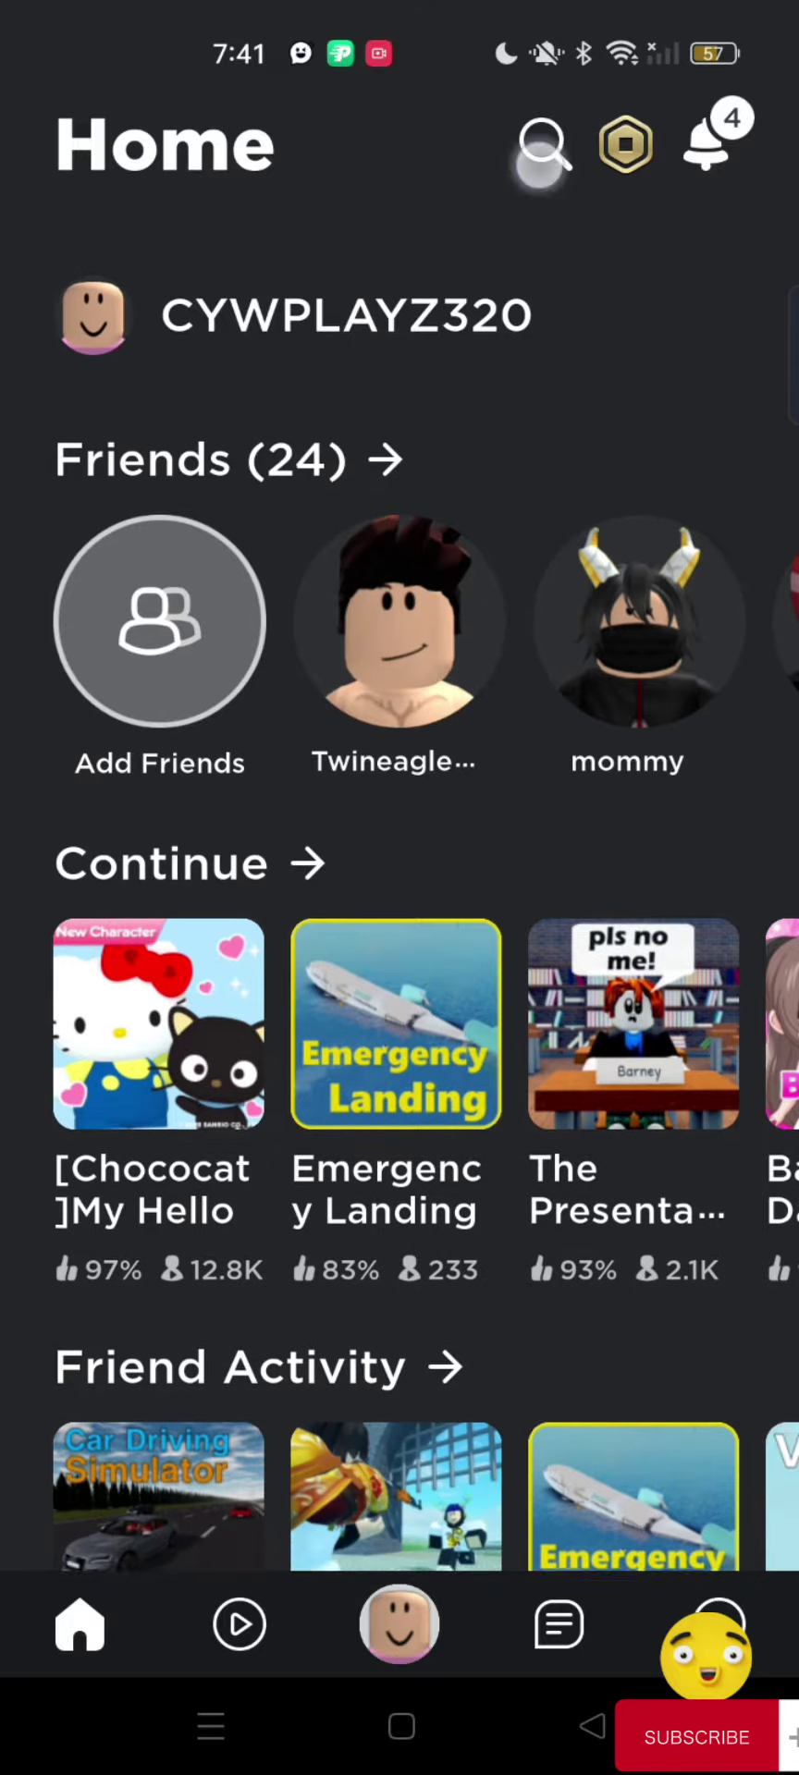
{"action": "left_click", "coordinate": [545, 144]}
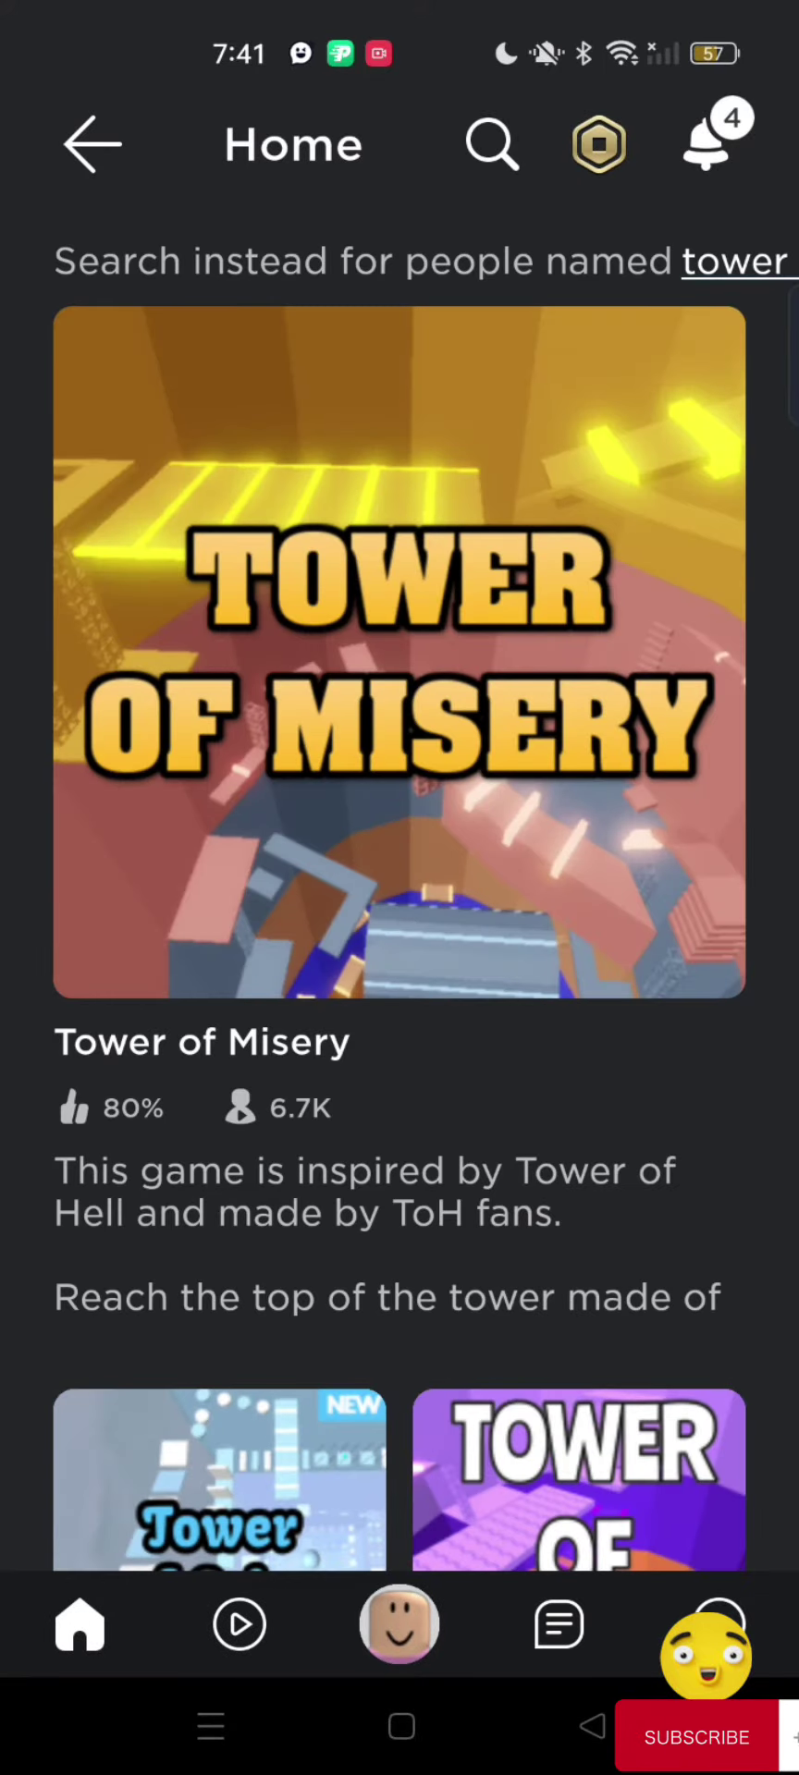
{"action": "left_click", "coordinate": [401, 652]}
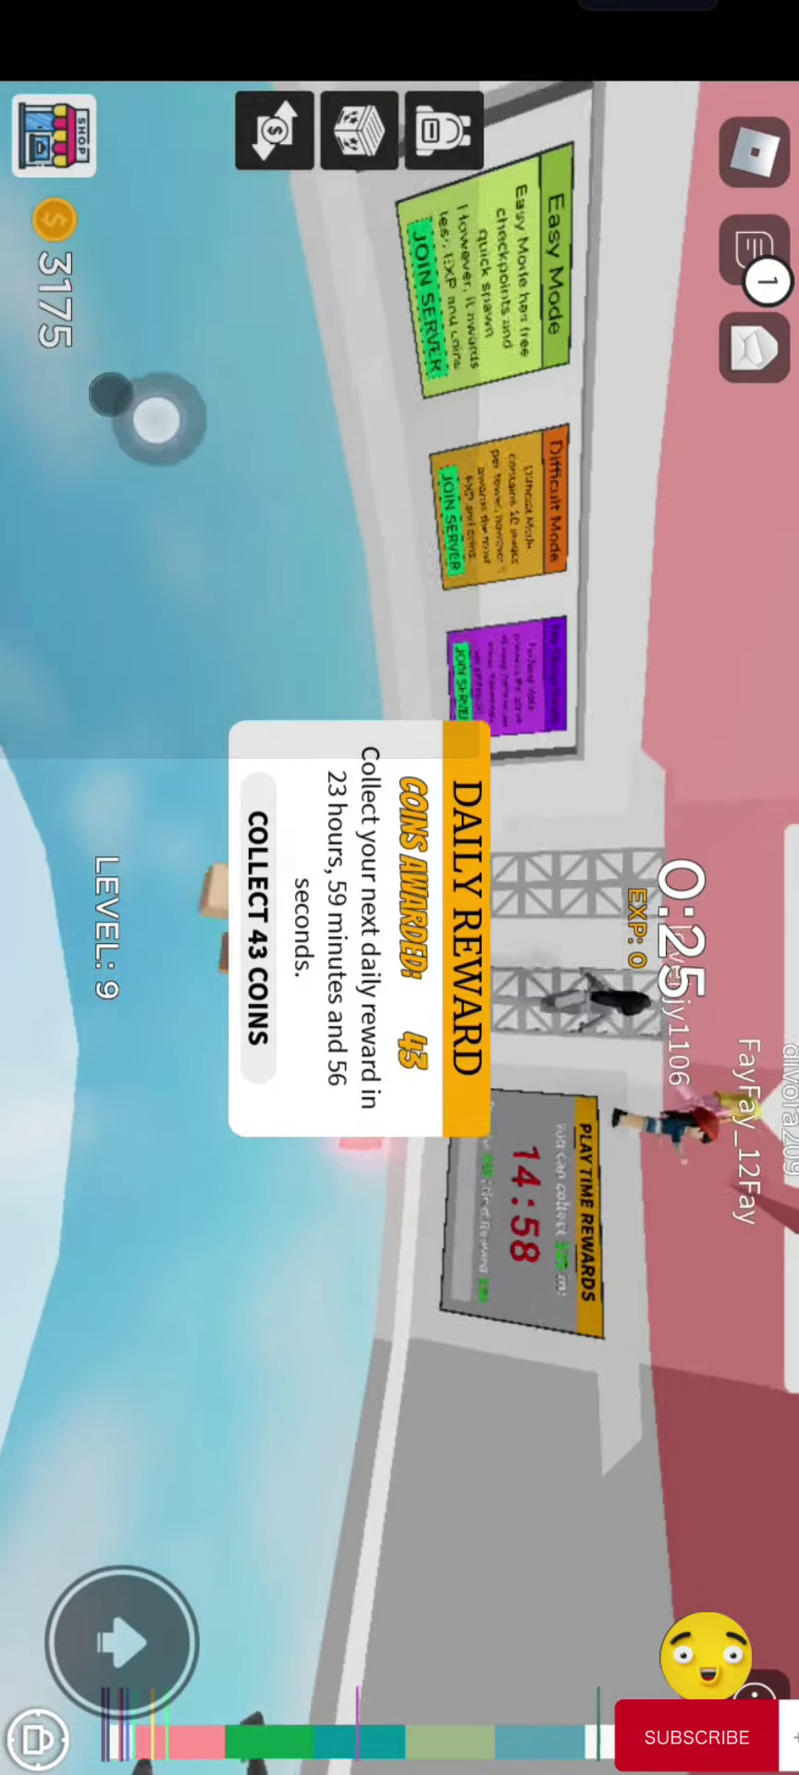
{"action": "left_click_drag", "start_coordinate": [417, 1318], "coordinate": [417, 555]}
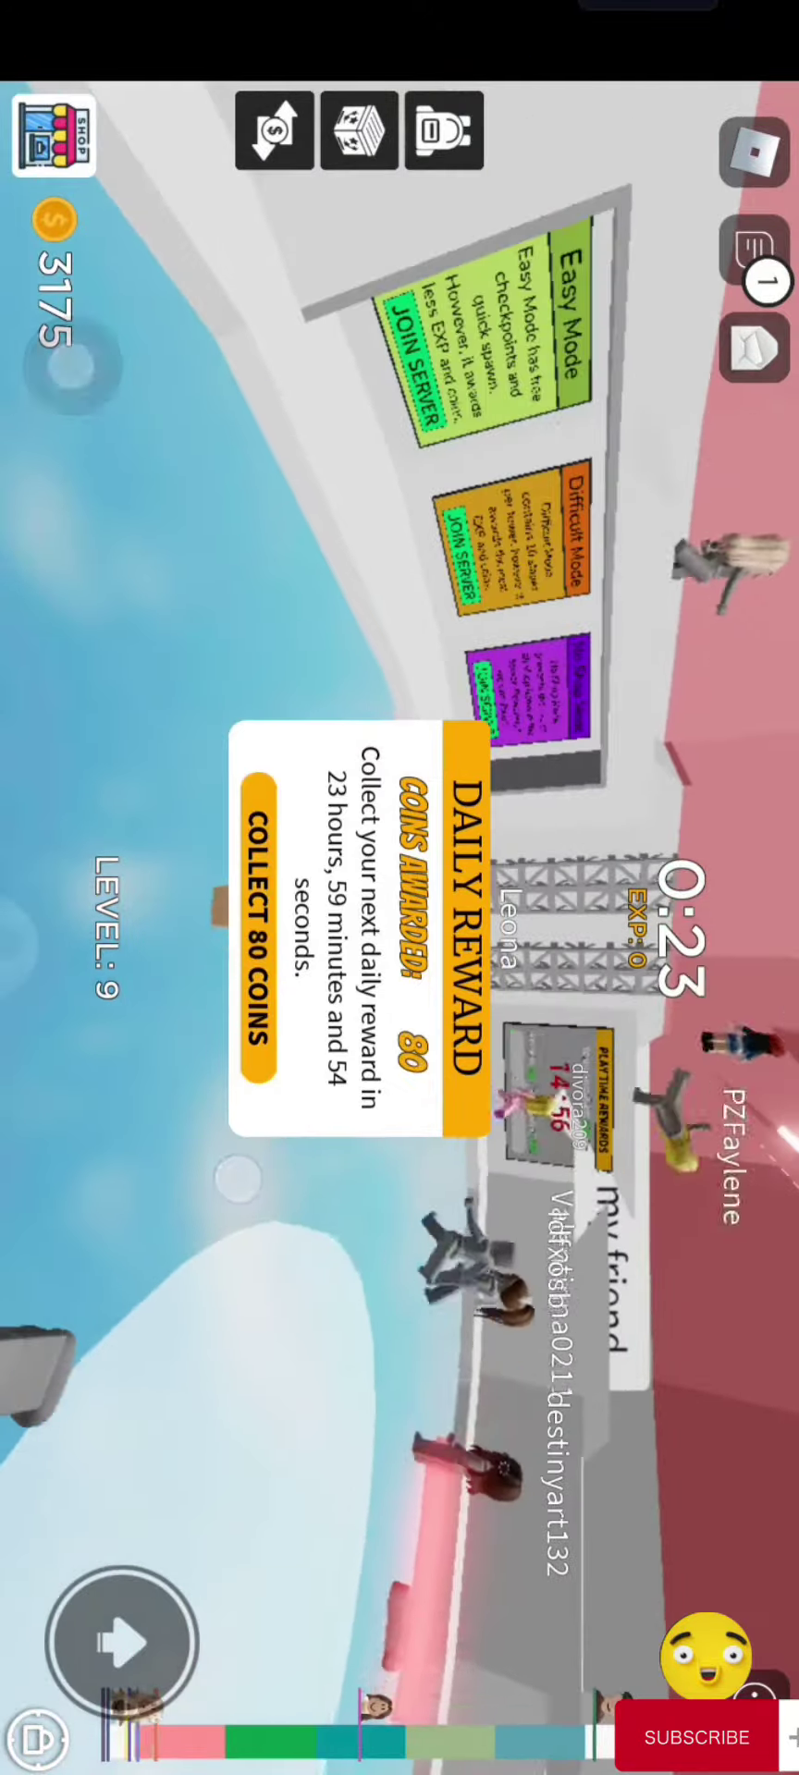
{"action": "left_click_drag", "start_coordinate": [416, 1318], "coordinate": [416, 555]}
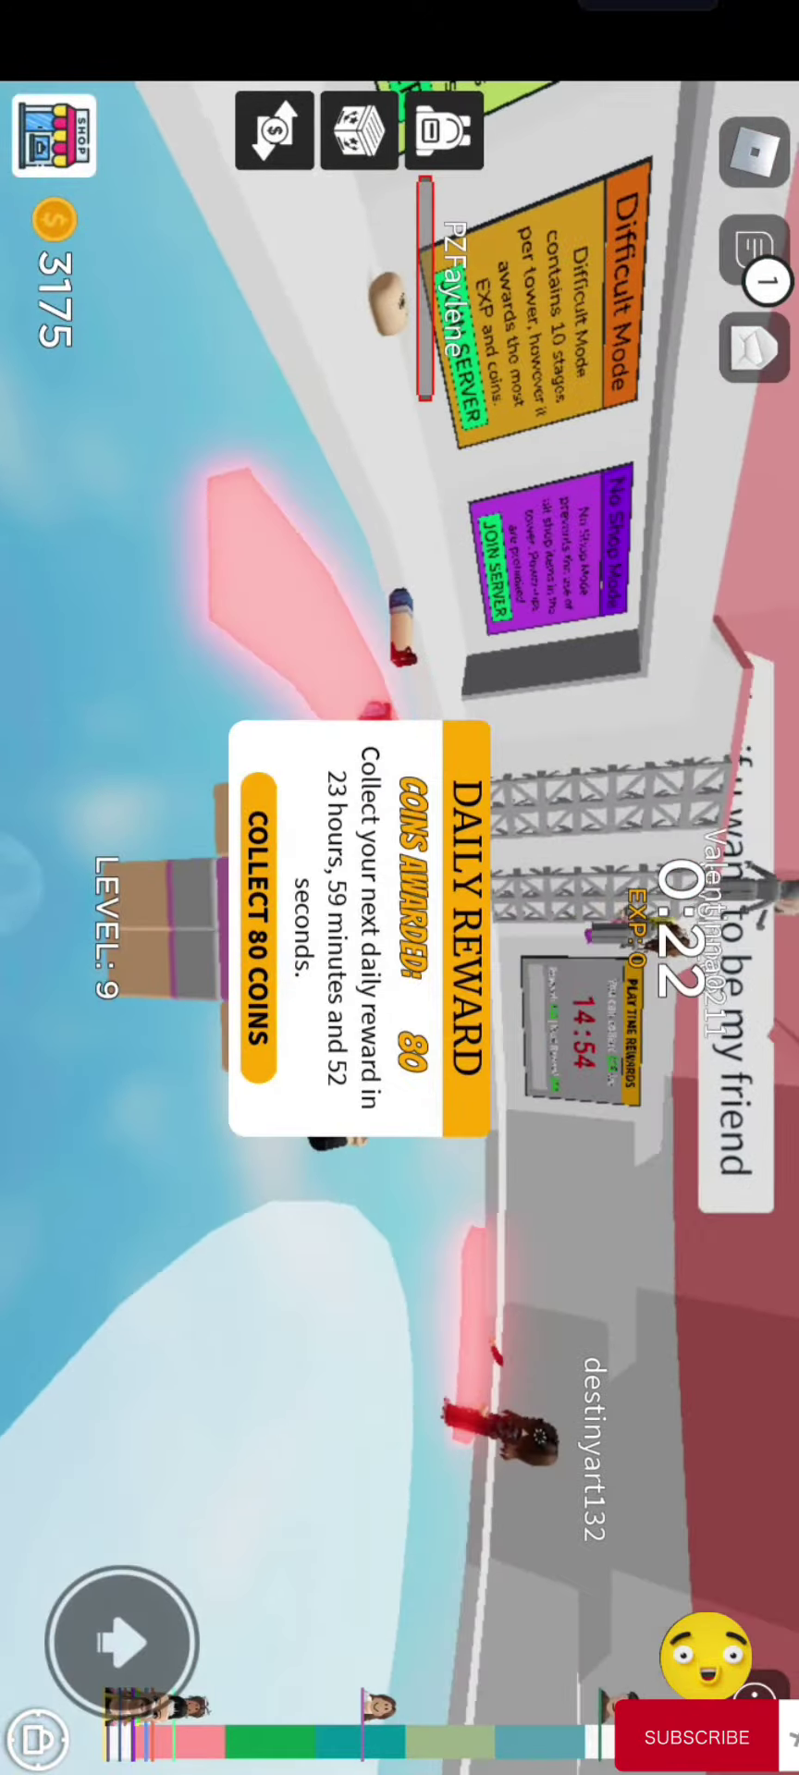
{"action": "left_click", "coordinate": [754, 153]}
{"action": "left_click", "coordinate": [548, 348]}
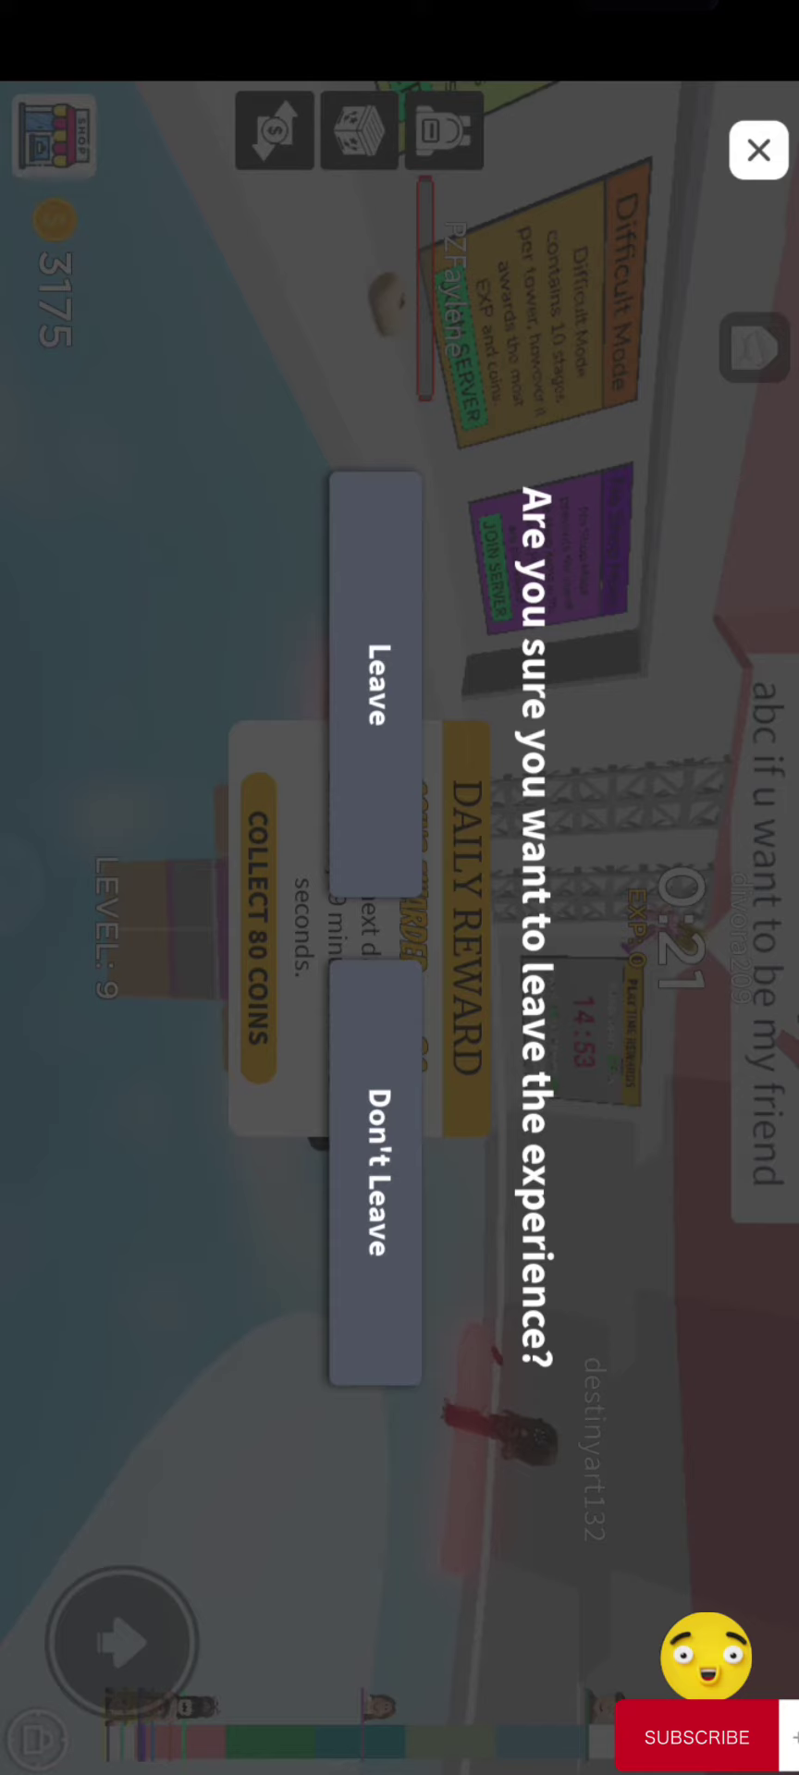
{"action": "left_click", "coordinate": [378, 679]}
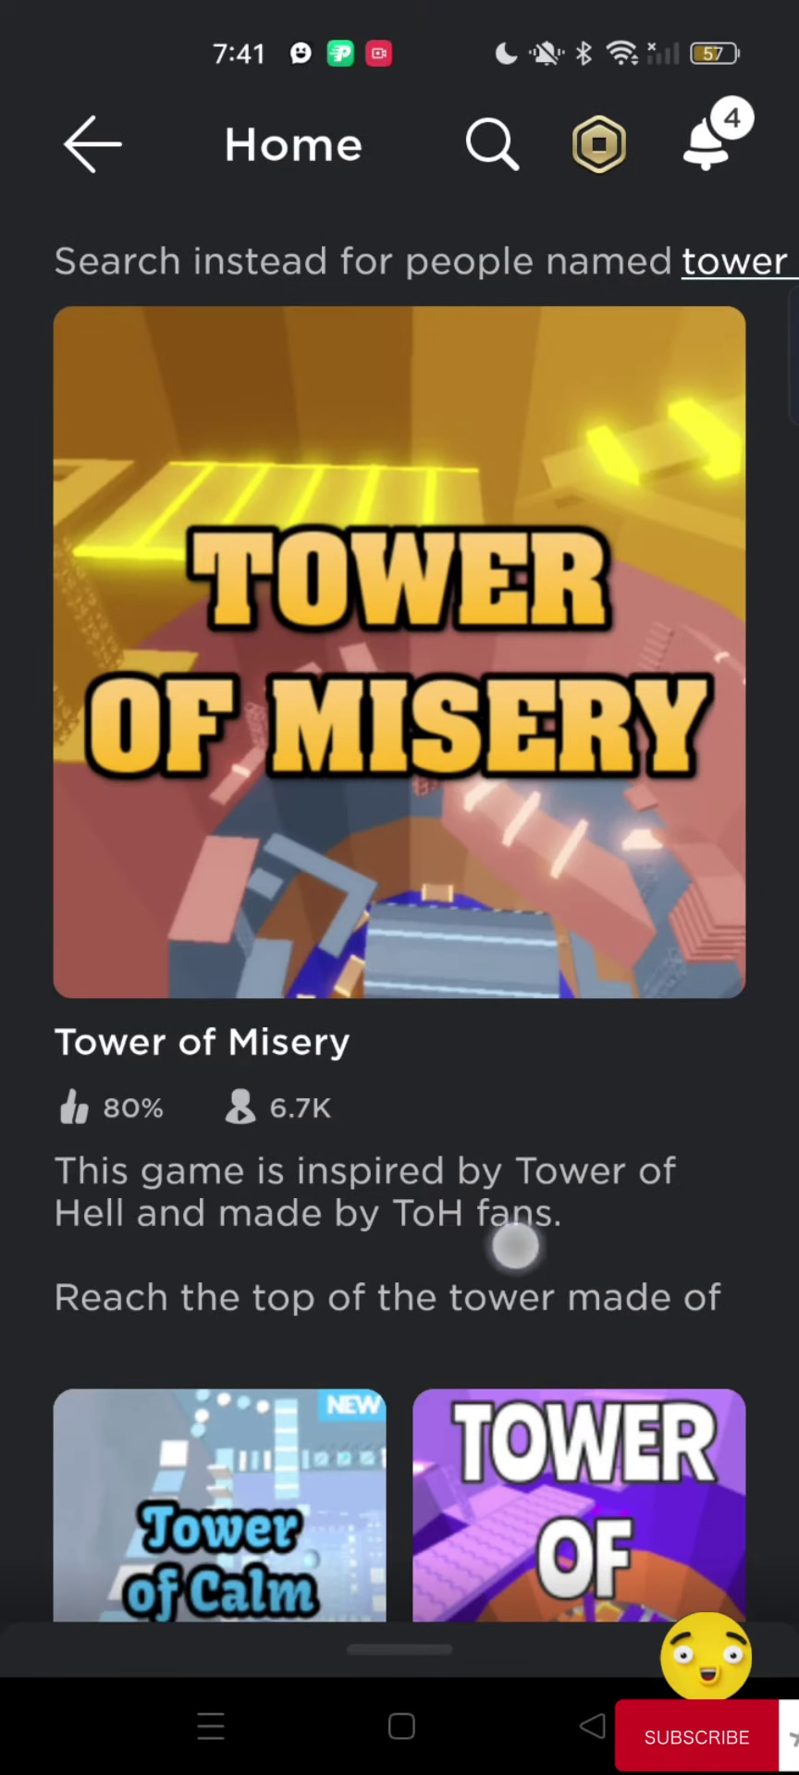
{"action": "scroll", "coordinate": [513, 1248], "scroll_direction": "down", "scroll_amount": 8}
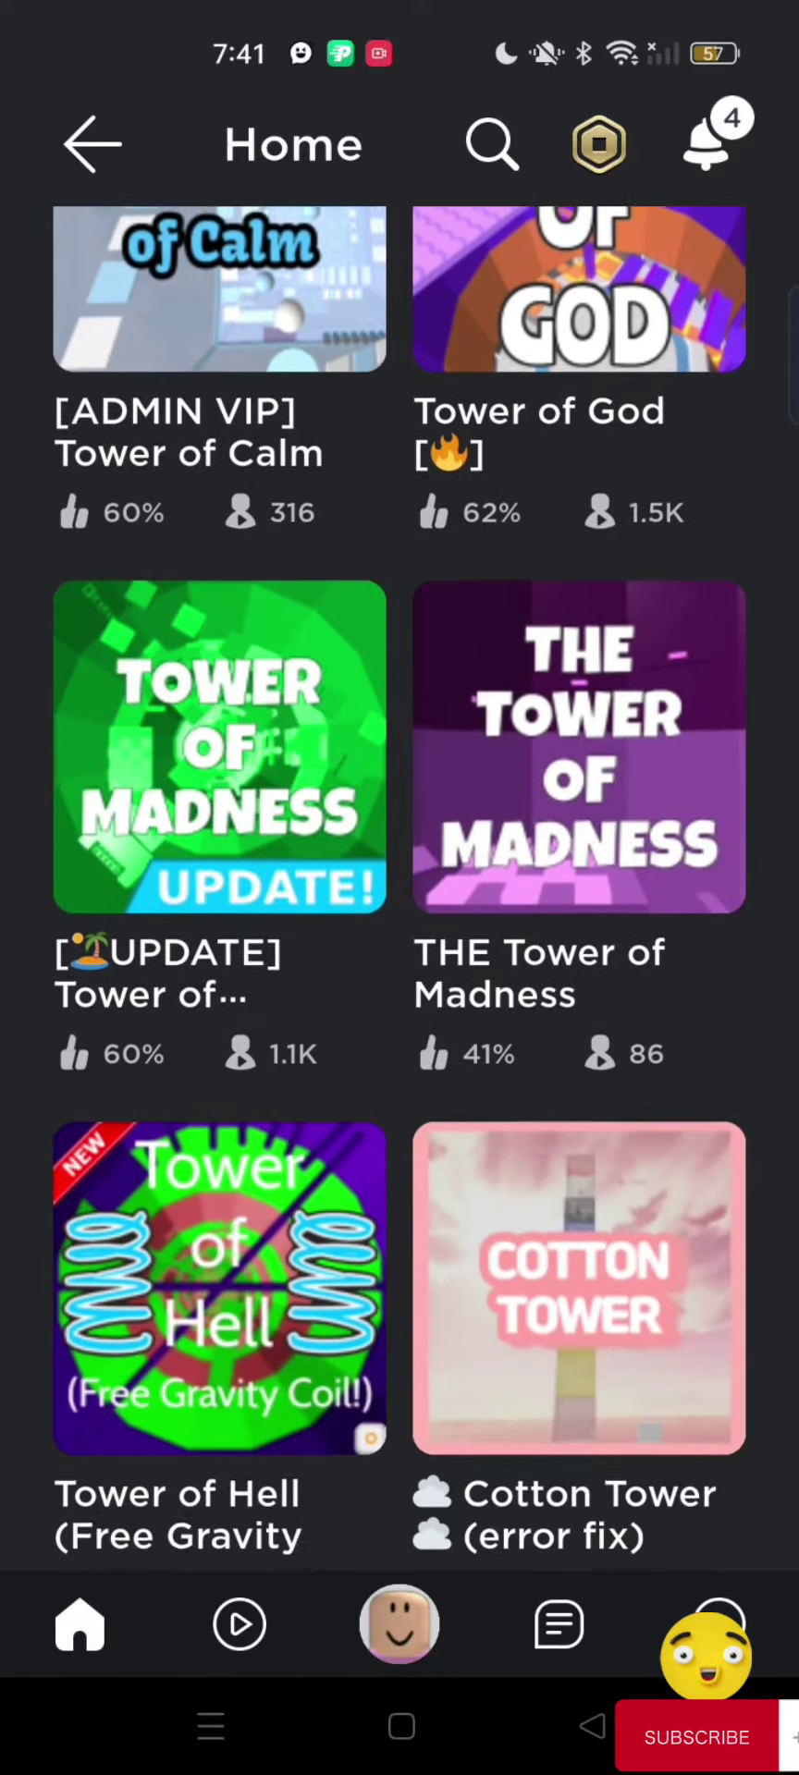
{"action": "scroll", "coordinate": [401, 972], "scroll_direction": "down", "scroll_amount": 1}
- Return Home and swipe the Continue row to find Fidget Hunt House
{"action": "left_click", "coordinate": [92, 143]}
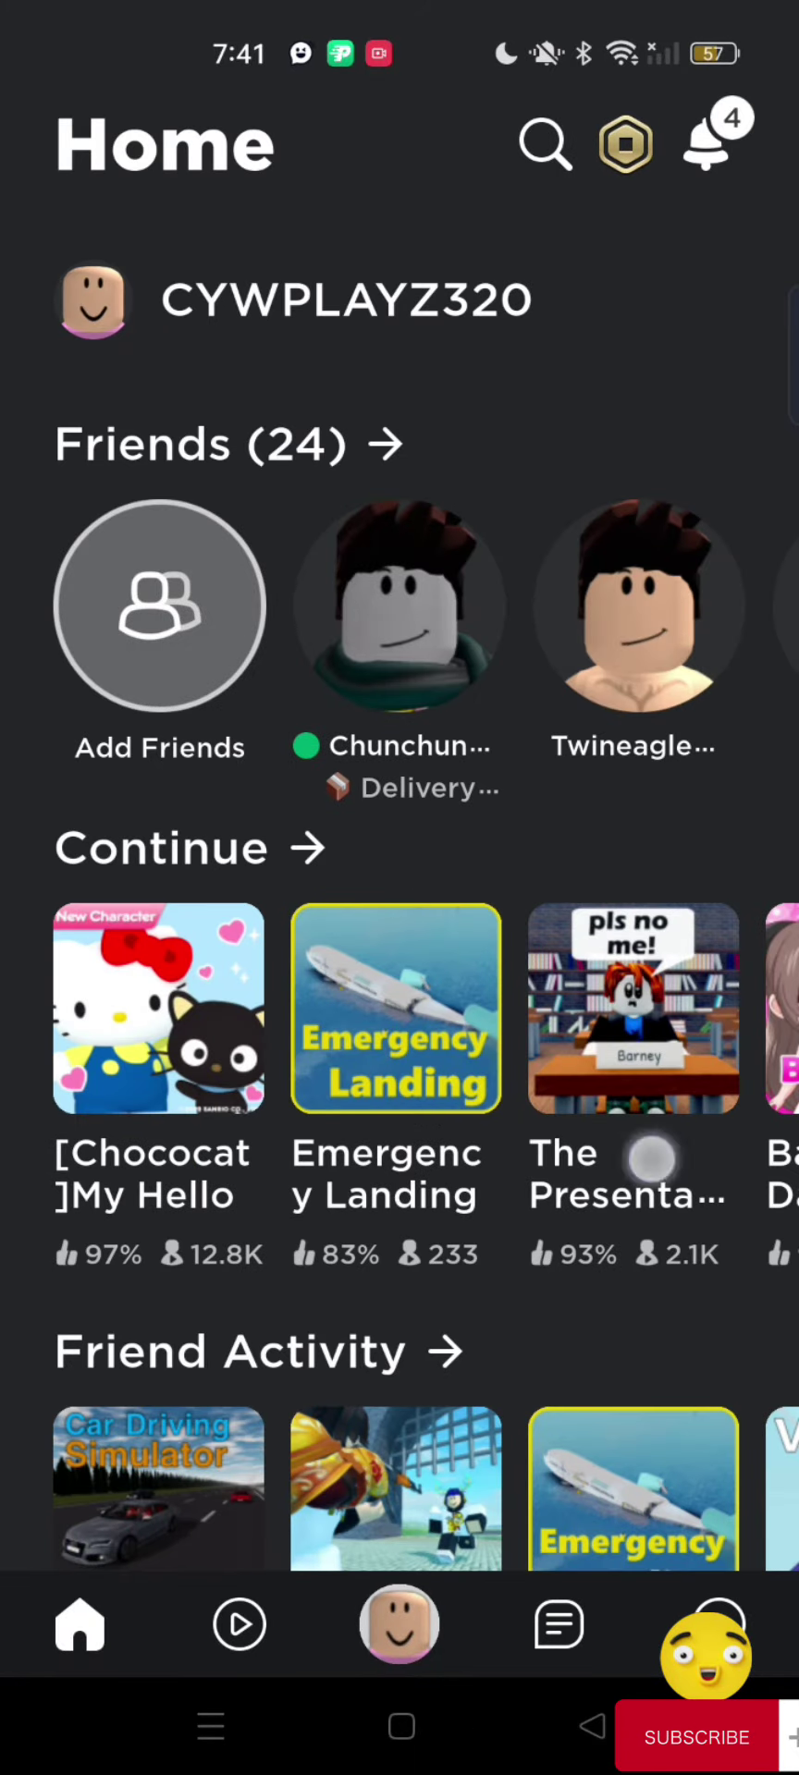
{"action": "left_click_drag", "start_coordinate": [655, 1157], "coordinate": [208, 1250]}
{"action": "left_click_drag", "start_coordinate": [555, 1221], "coordinate": [291, 1325]}
{"action": "left_click_drag", "start_coordinate": [596, 1055], "coordinate": [180, 1054]}
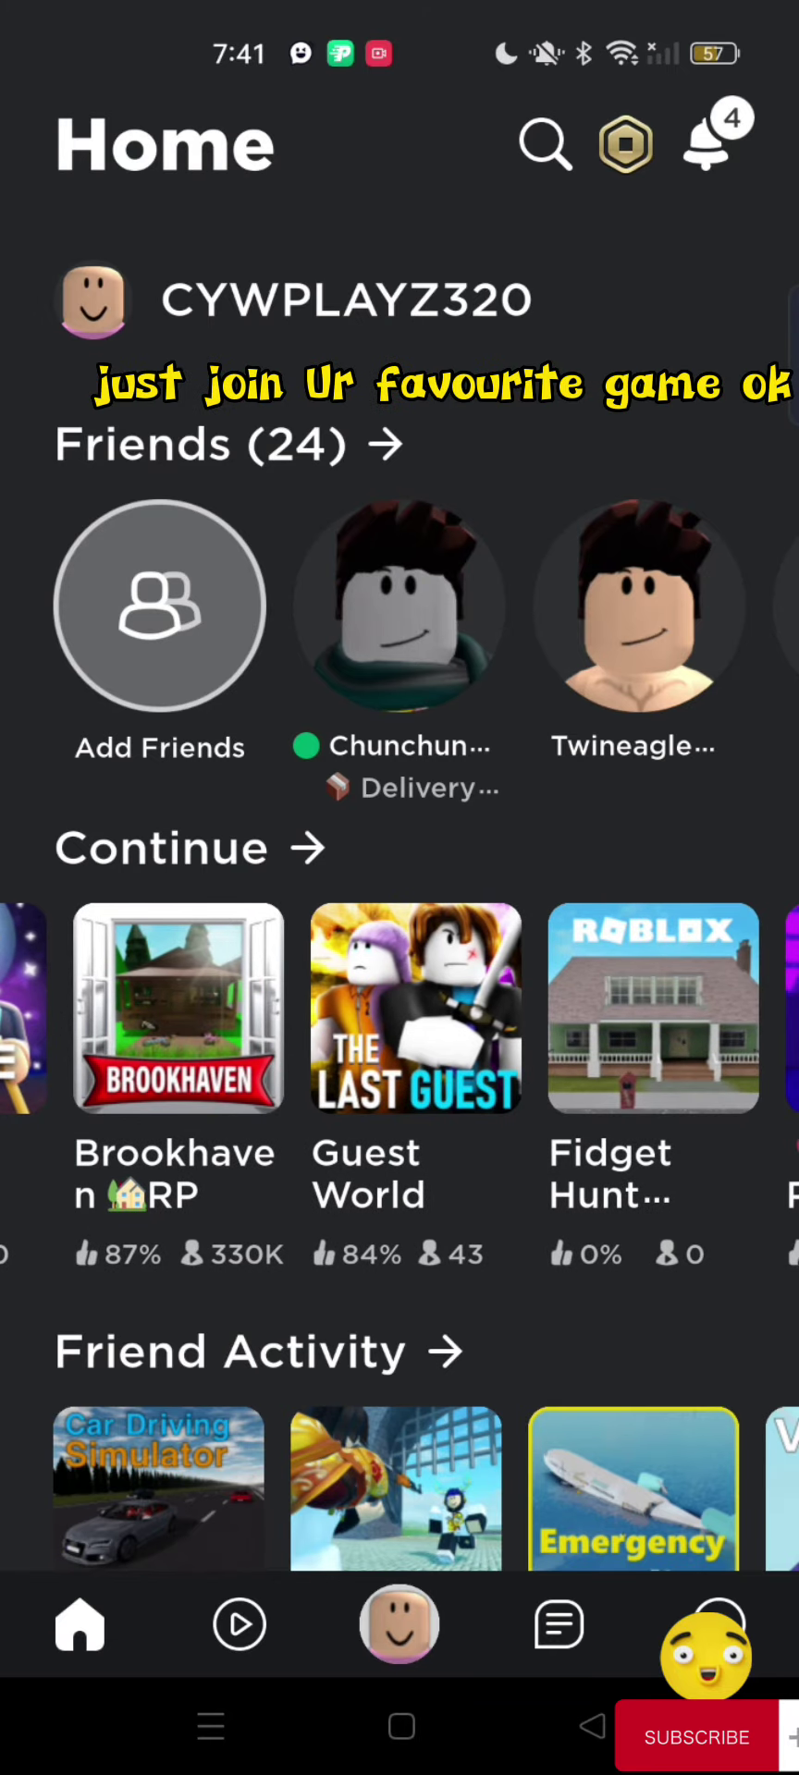
- Open the Fidget Hunt House game details from the Continue row
{"action": "left_click", "coordinate": [652, 1009]}
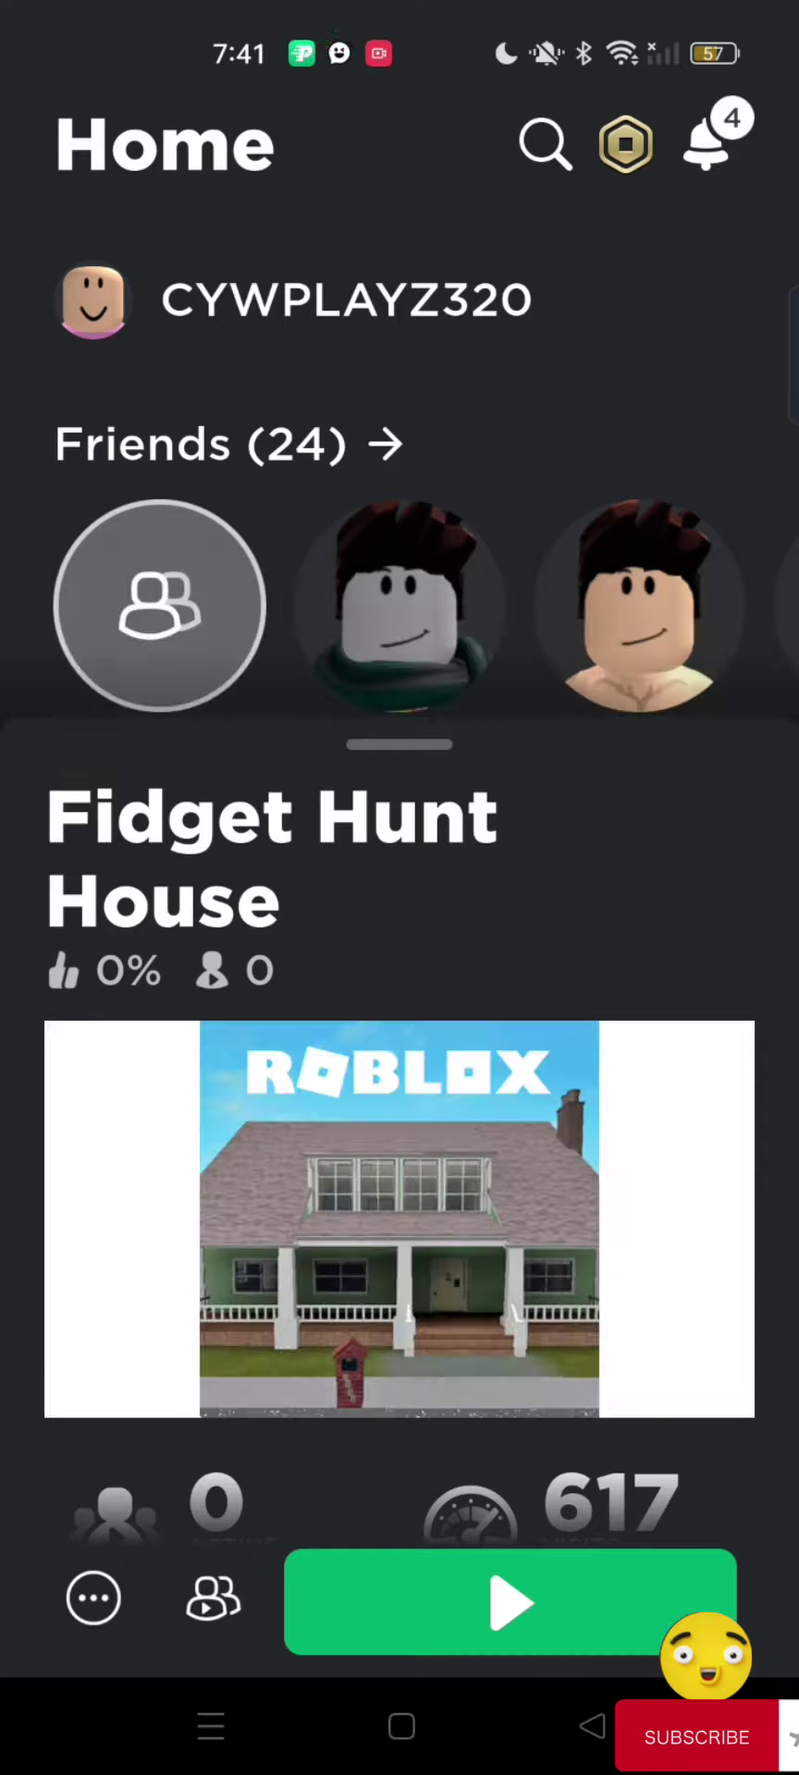